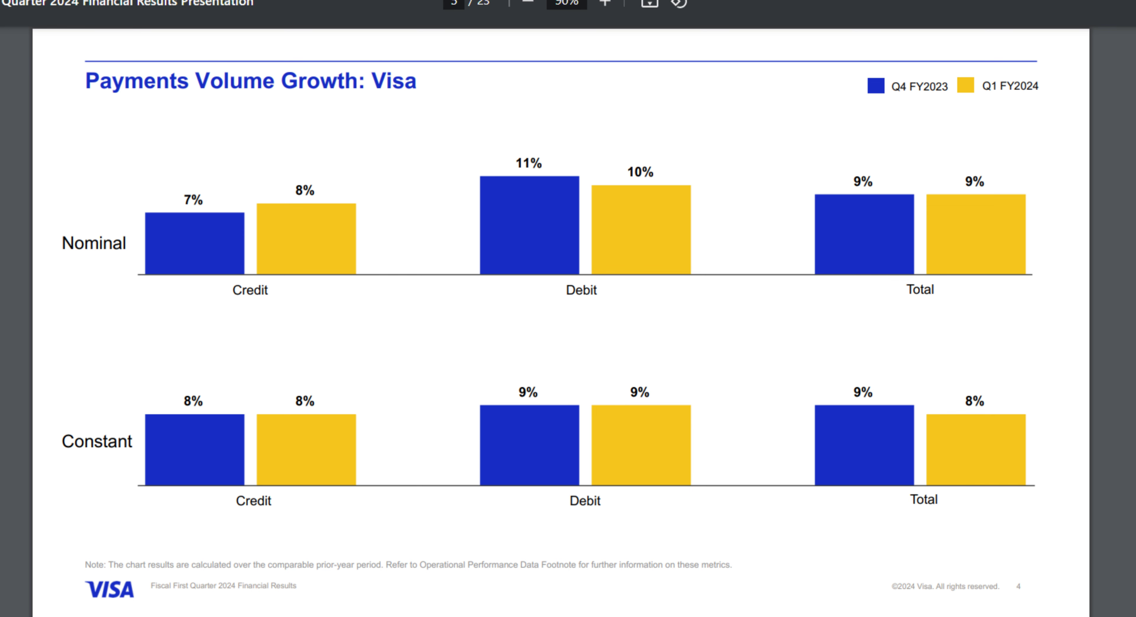
Step: Advance the Visa Q1 FY2024 results PDF to the next slide
{"action": "key", "text": "Right"}
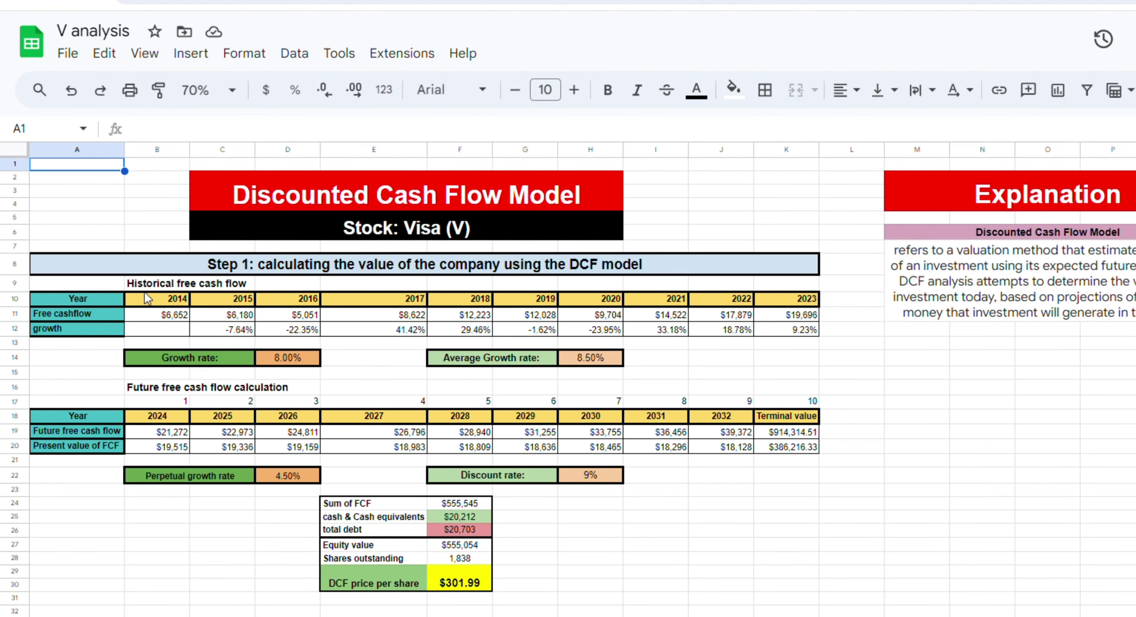
{"action": "left_click_drag", "start_coordinate": [150, 315], "coordinate": [789, 315]}
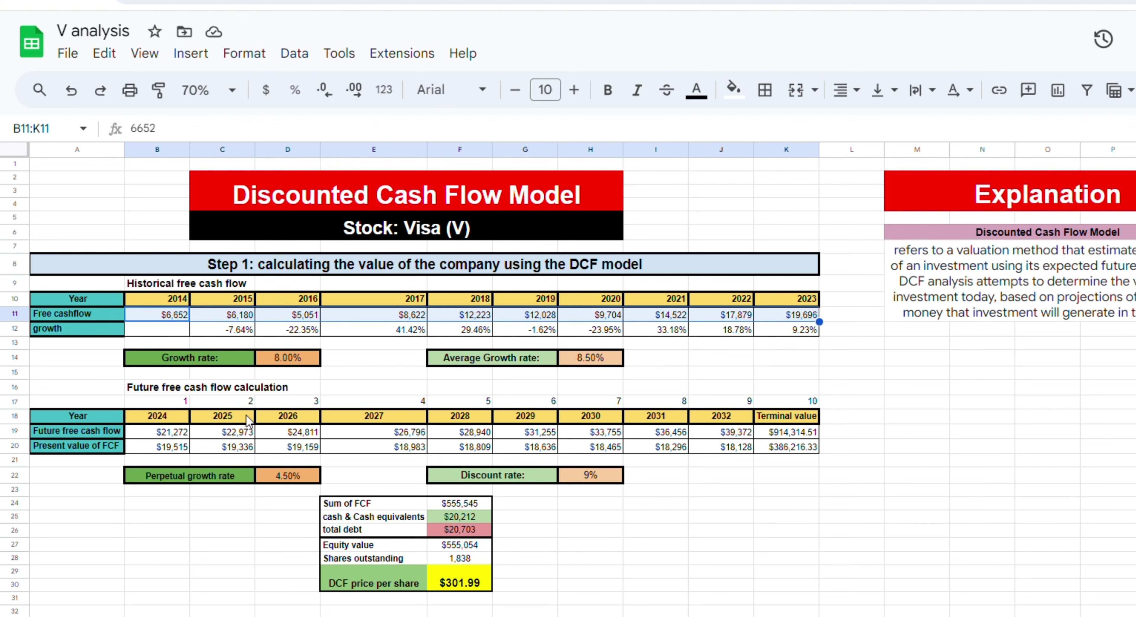
{"action": "left_click_drag", "start_coordinate": [173, 437], "coordinate": [786, 434]}
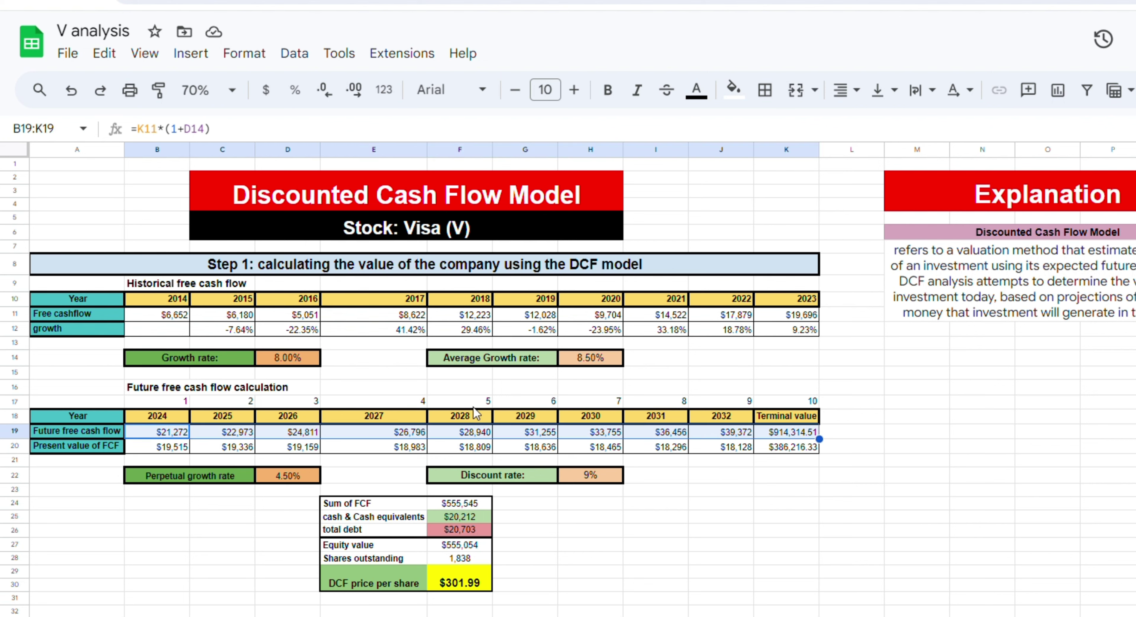
{"action": "left_click", "coordinate": [285, 359]}
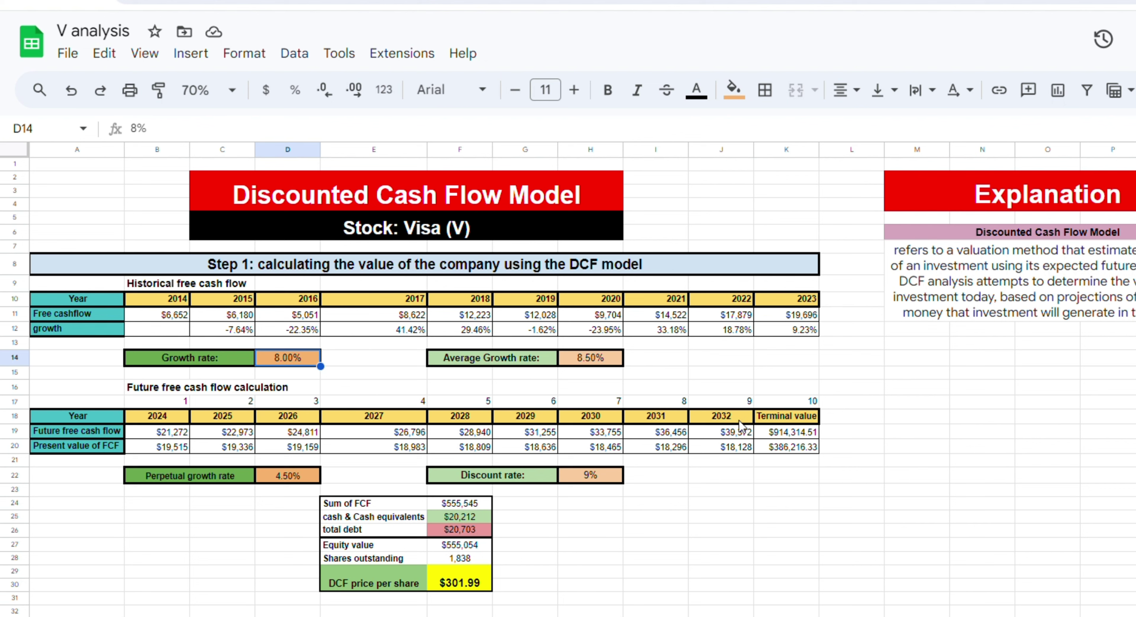
{"action": "left_click", "coordinate": [759, 431]}
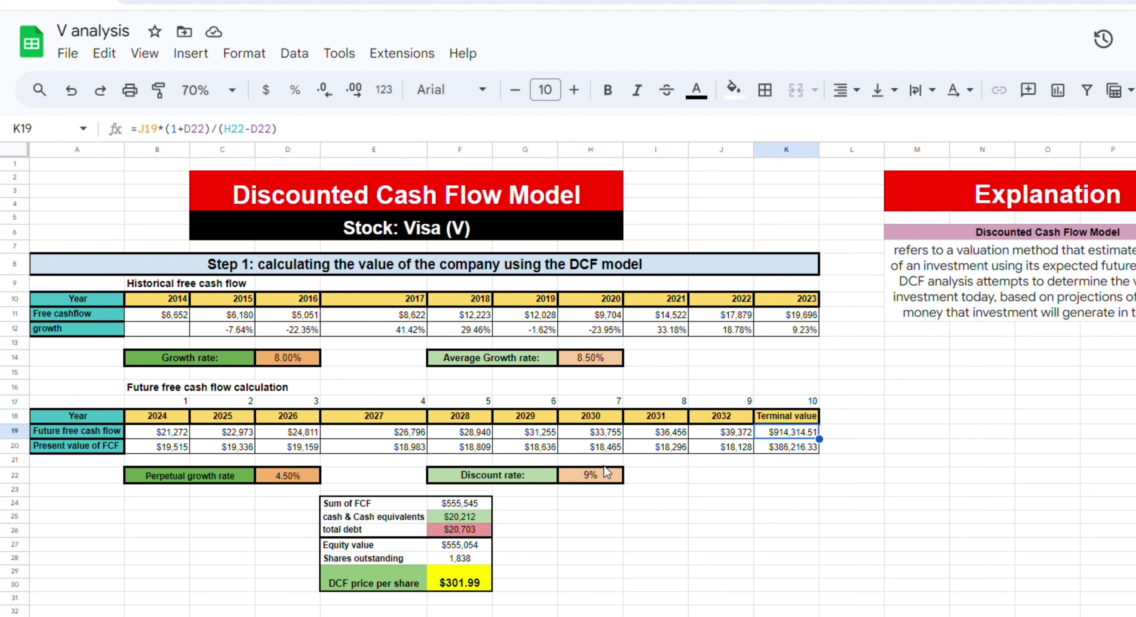
{"action": "left_click", "coordinate": [594, 477]}
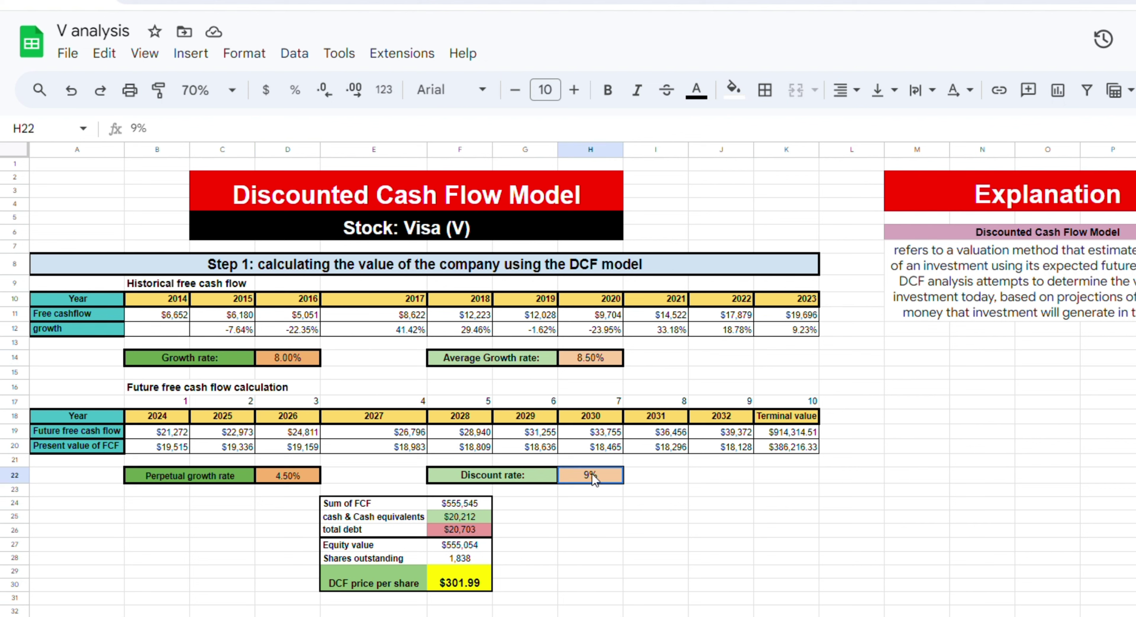
{"action": "left_click", "coordinate": [286, 478]}
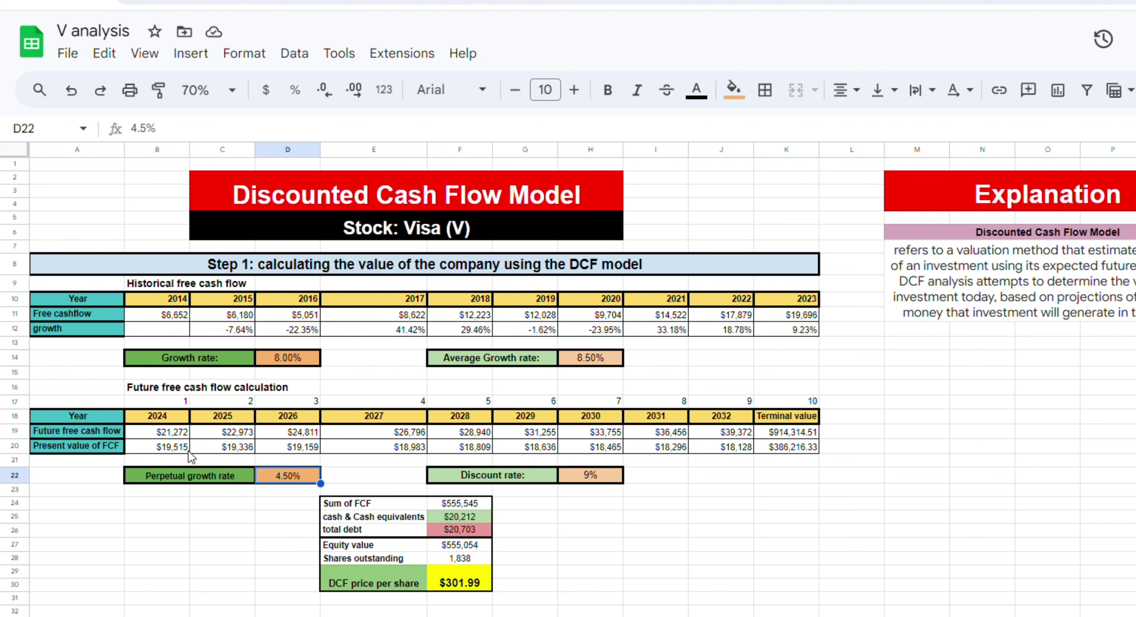
{"action": "left_click", "coordinate": [165, 435]}
{"action": "left_click_drag", "start_coordinate": [165, 436], "coordinate": [792, 436]}
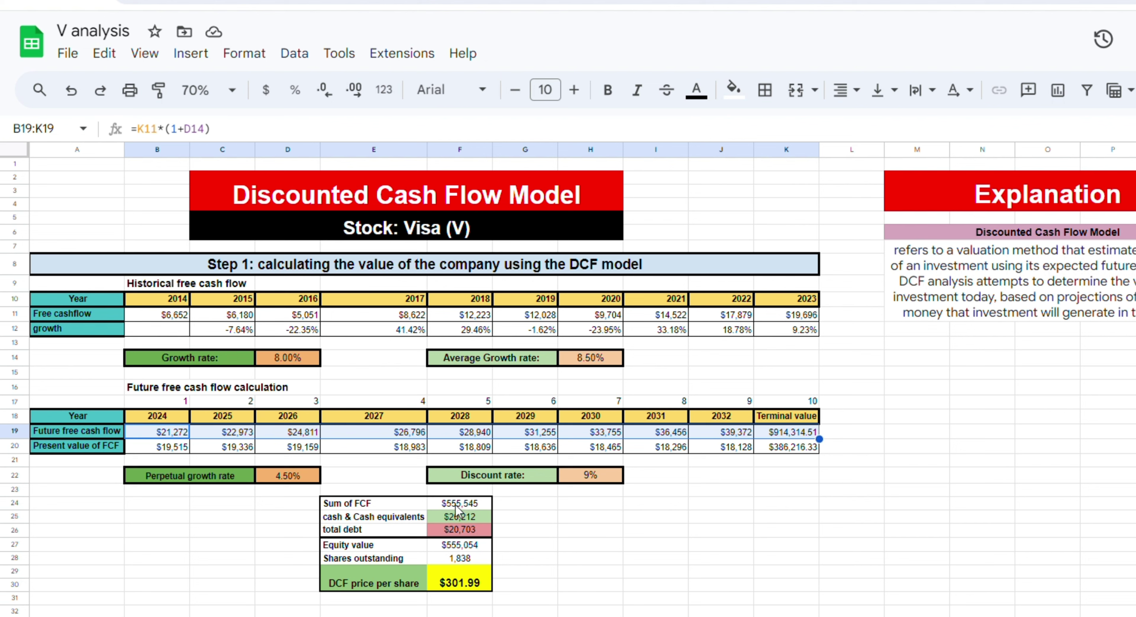
{"action": "left_click", "coordinate": [435, 507]}
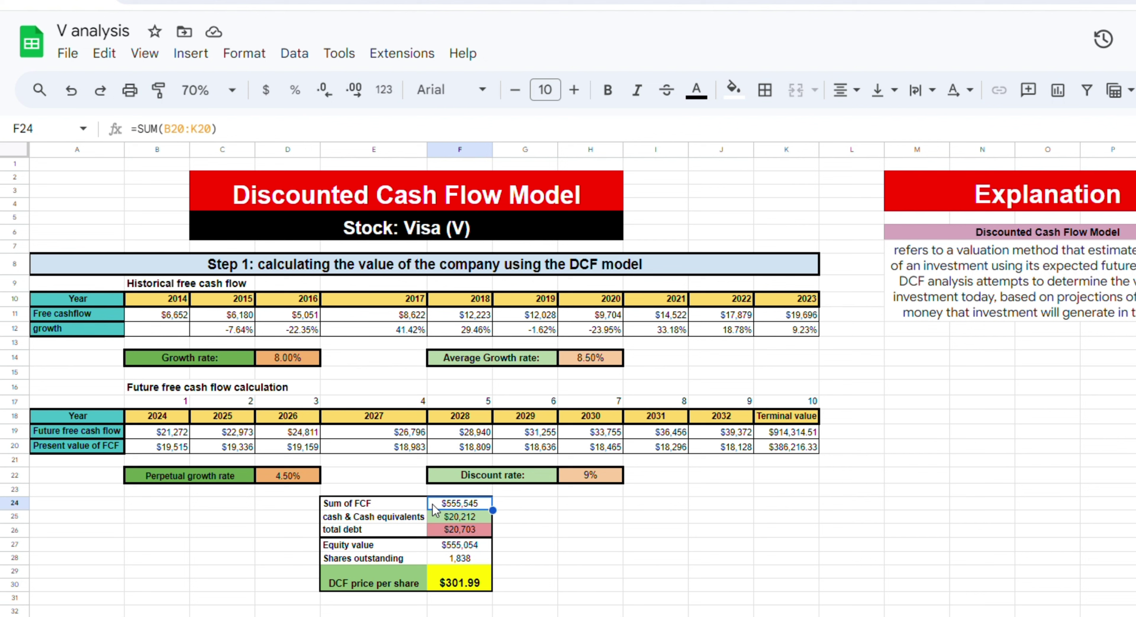
{"action": "left_click", "coordinate": [434, 520]}
{"action": "left_click", "coordinate": [441, 532]}
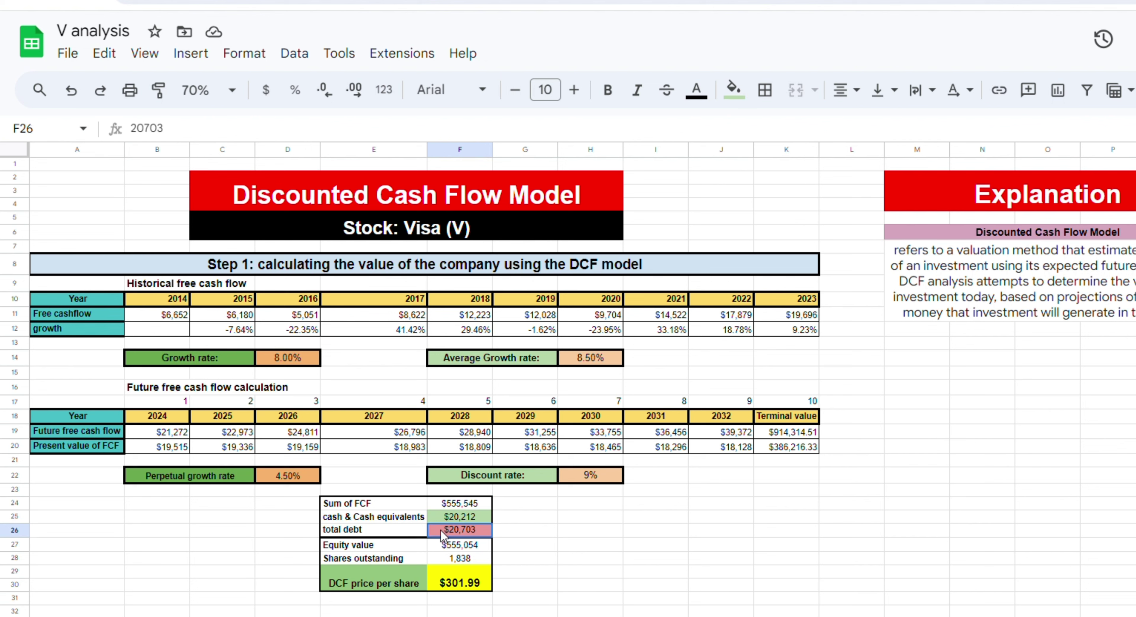
{"action": "left_click", "coordinate": [448, 549]}
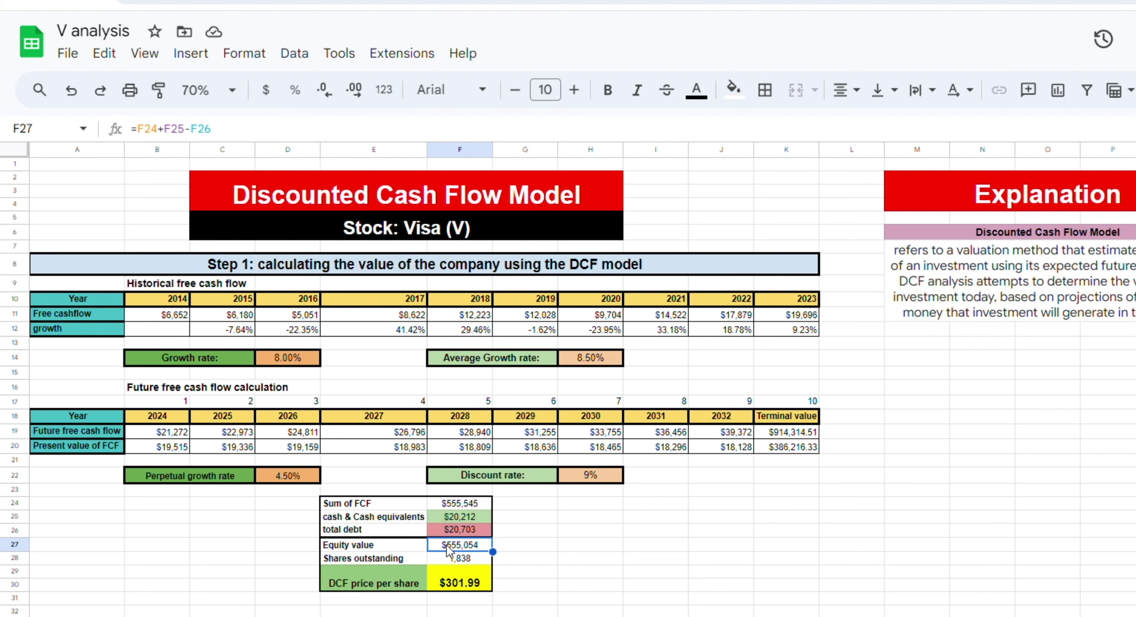
{"action": "left_click", "coordinate": [444, 563]}
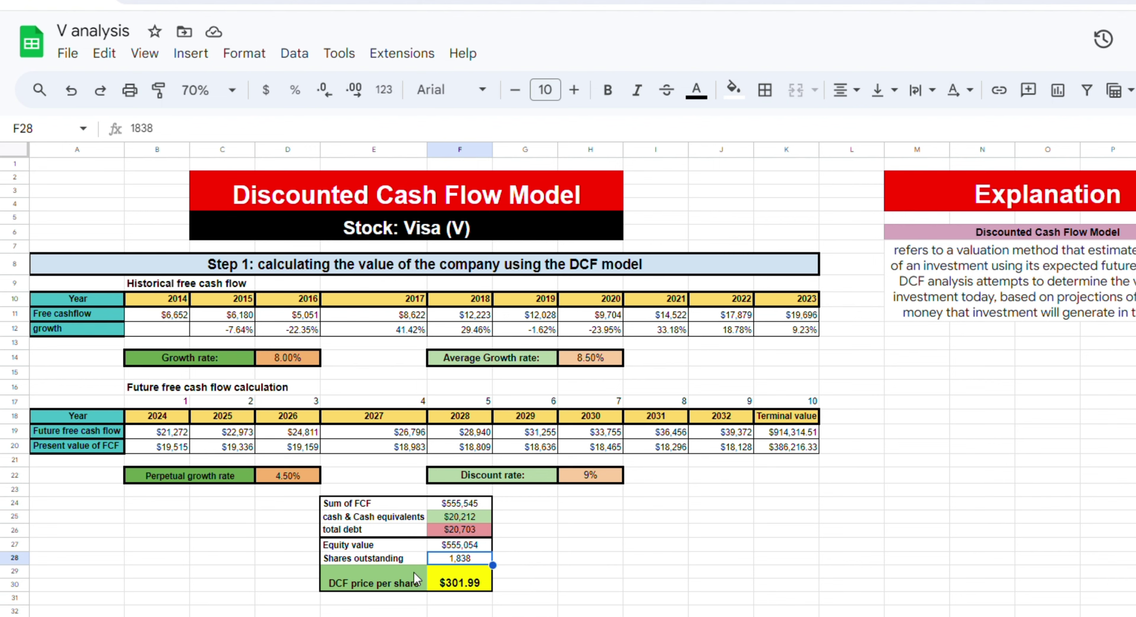
{"action": "key", "text": "ctrl+Home"}
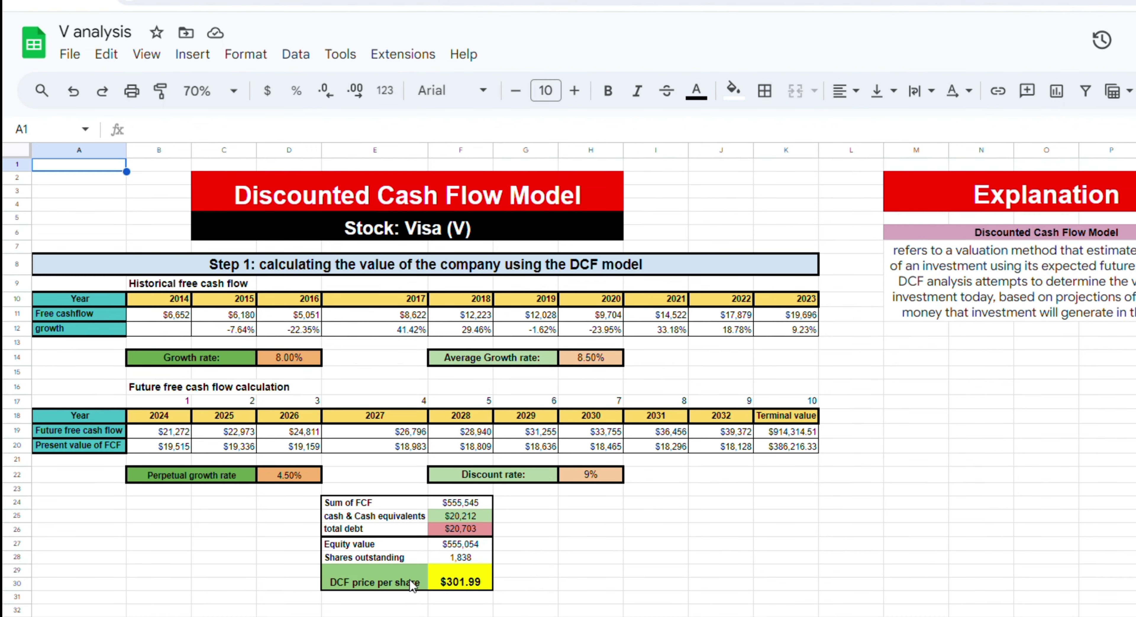
Step: On the step 2 dividends sheet, review the dividends per share and free cashflow per share values and charts
{"action": "key", "text": "ctrl+shift+Page_Down"}
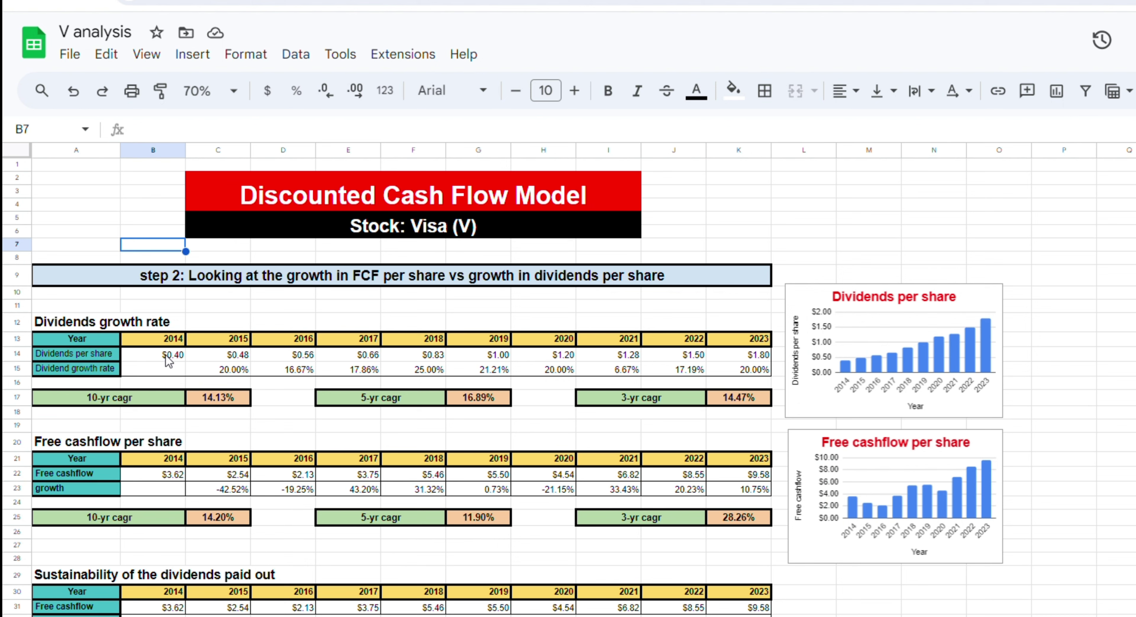
{"action": "left_click_drag", "start_coordinate": [159, 353], "coordinate": [730, 365]}
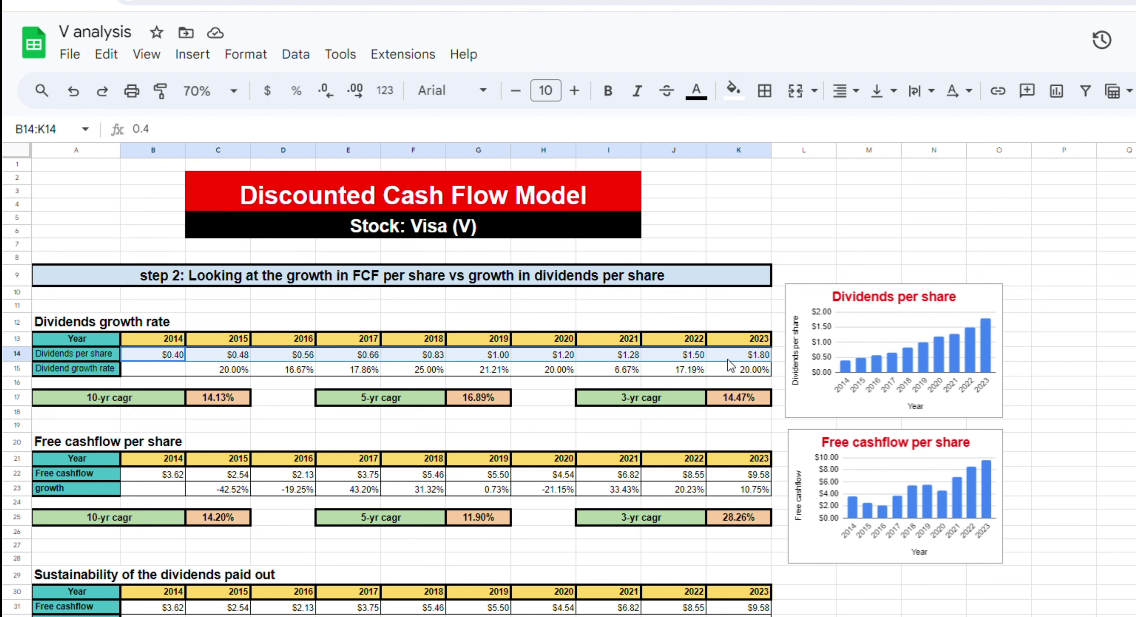
{"action": "left_click_drag", "start_coordinate": [734, 475], "coordinate": [181, 483]}
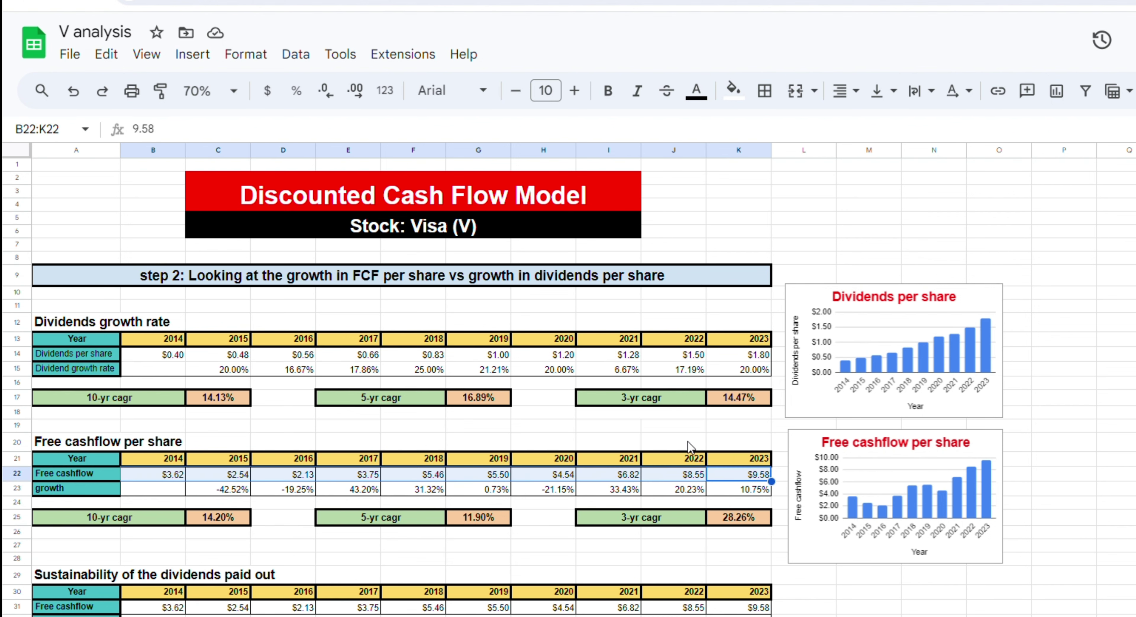
{"action": "left_click", "coordinate": [835, 454]}
{"action": "left_click", "coordinate": [832, 398]}
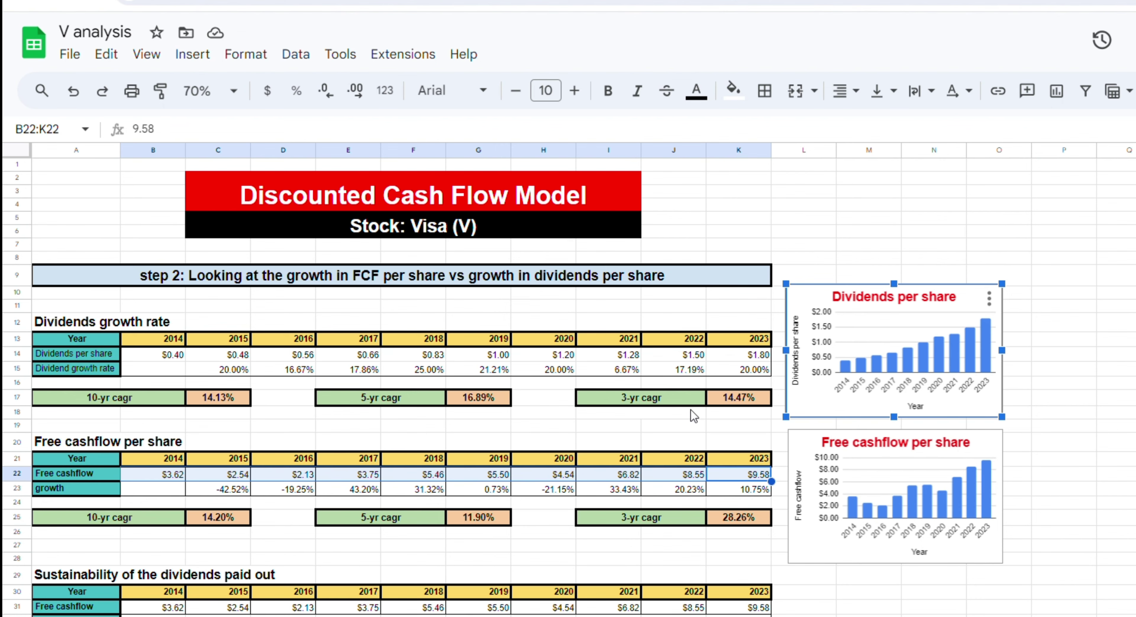
{"action": "left_click", "coordinate": [590, 442]}
Step: Inspect the Free cashflow vs Dividends chart, the dividend sustainability table and the FCF payout ratio chart
{"action": "scroll", "coordinate": [589, 442], "scroll_direction": "down", "scroll_amount": 3}
{"action": "scroll", "coordinate": [590, 442], "scroll_direction": "down", "scroll_amount": 6}
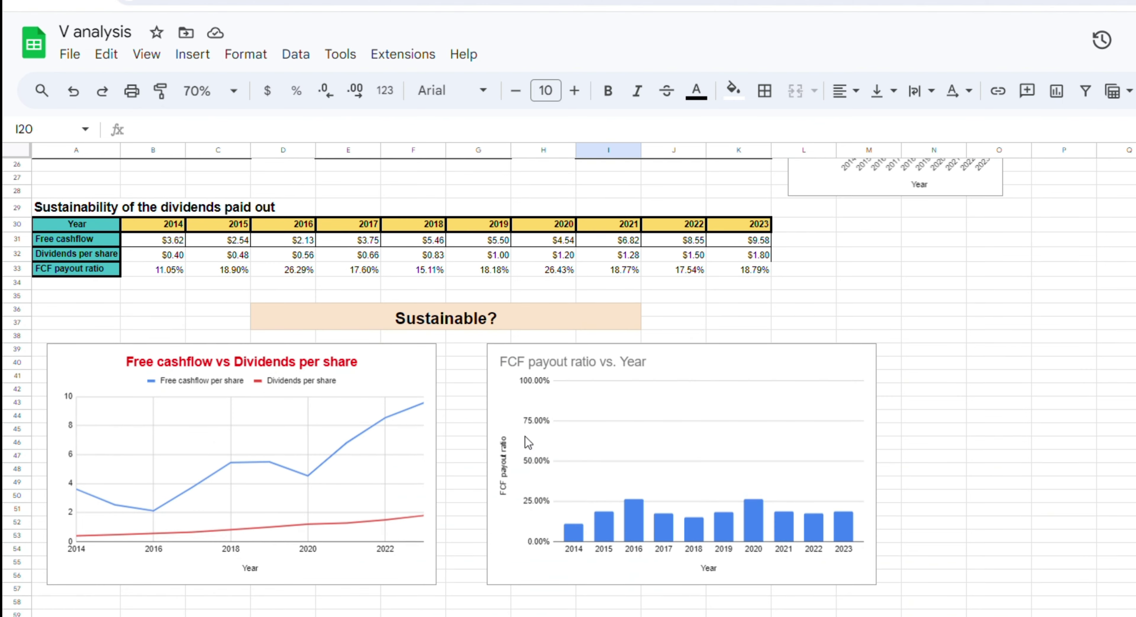
{"action": "left_click", "coordinate": [375, 444]}
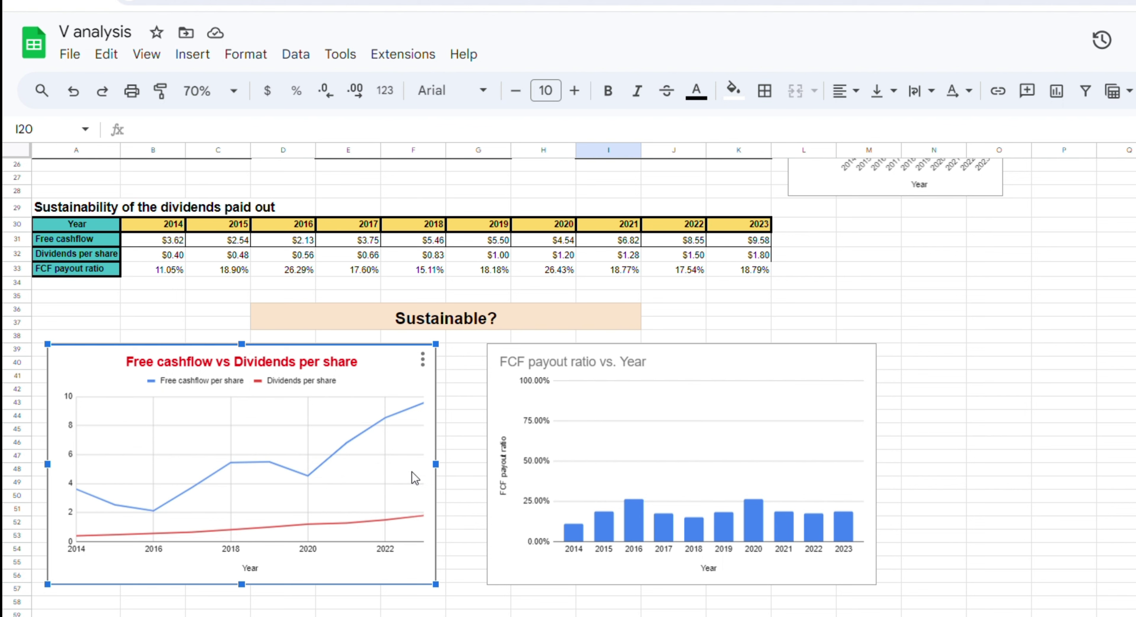
{"action": "left_click", "coordinate": [517, 472]}
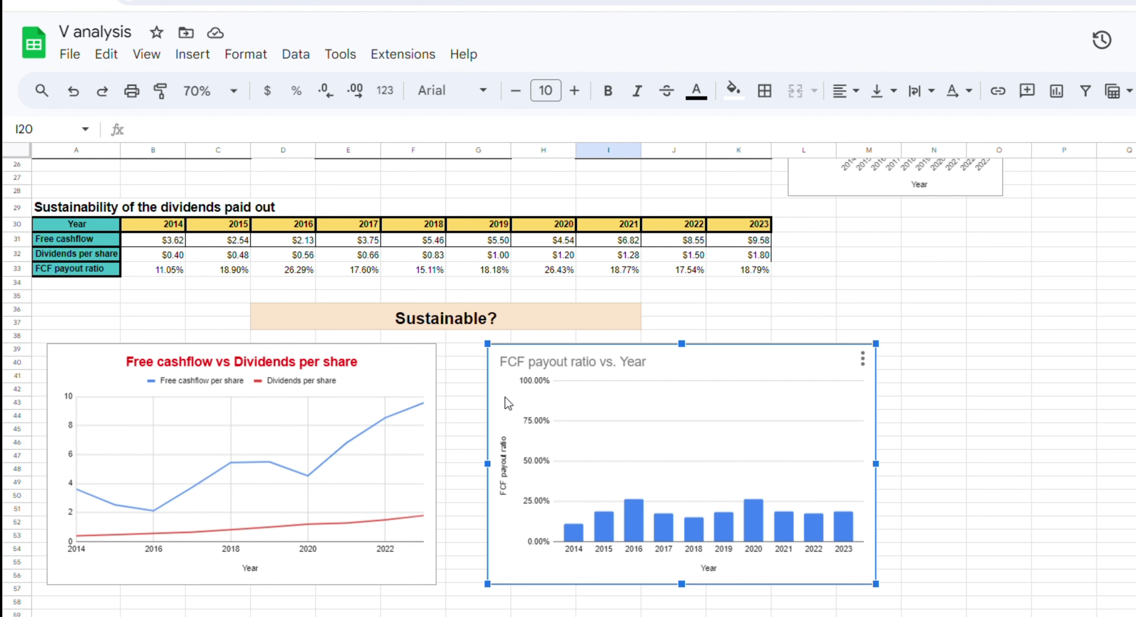
{"action": "left_click_drag", "start_coordinate": [174, 243], "coordinate": [724, 275]}
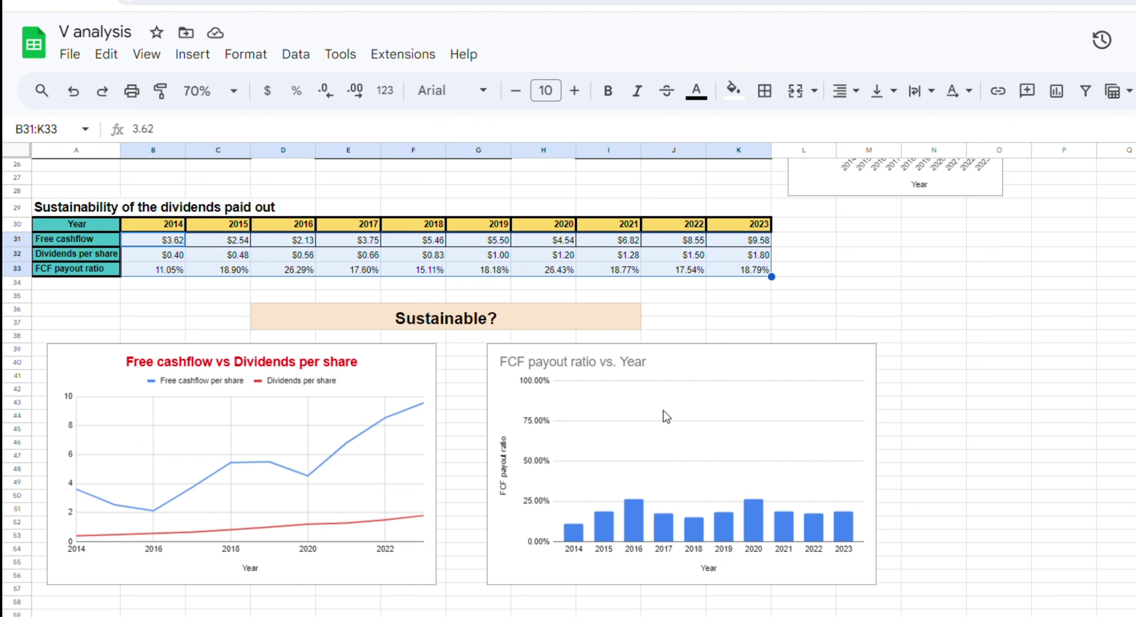
{"action": "left_click", "coordinate": [627, 470]}
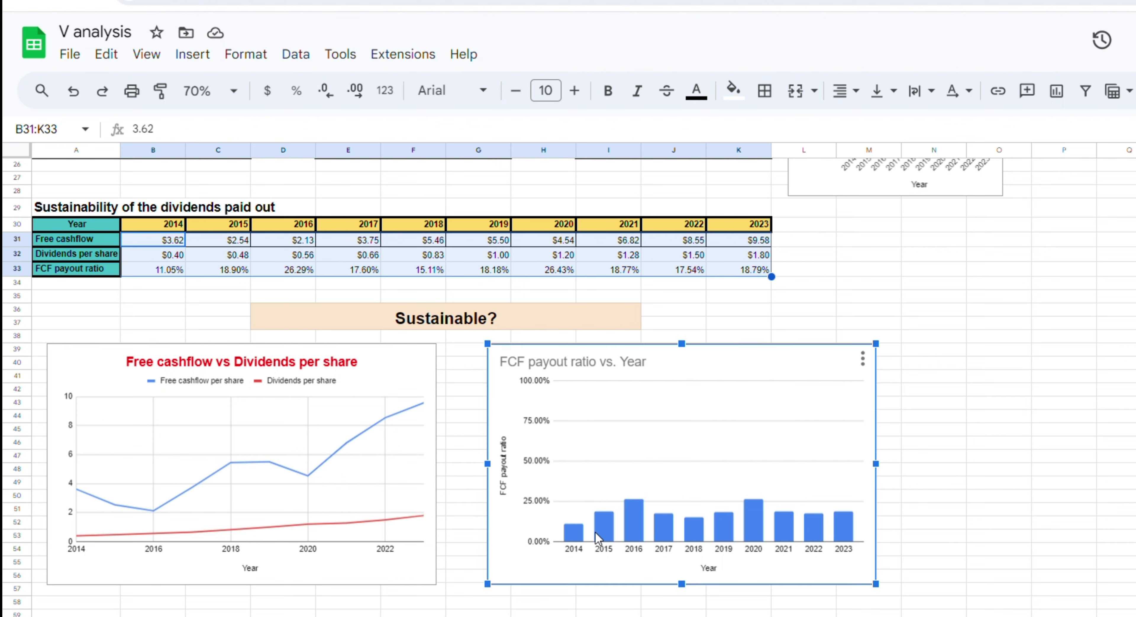
{"action": "mouse_move", "coordinate": [632, 531]}
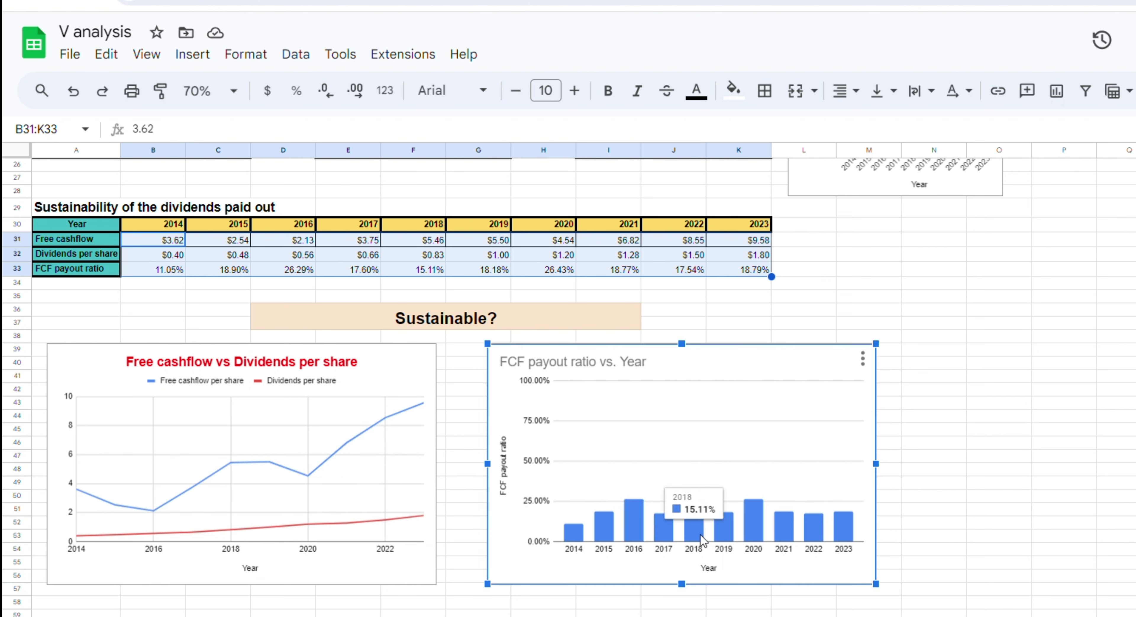
{"action": "mouse_move", "coordinate": [728, 533]}
{"action": "mouse_move", "coordinate": [780, 531]}
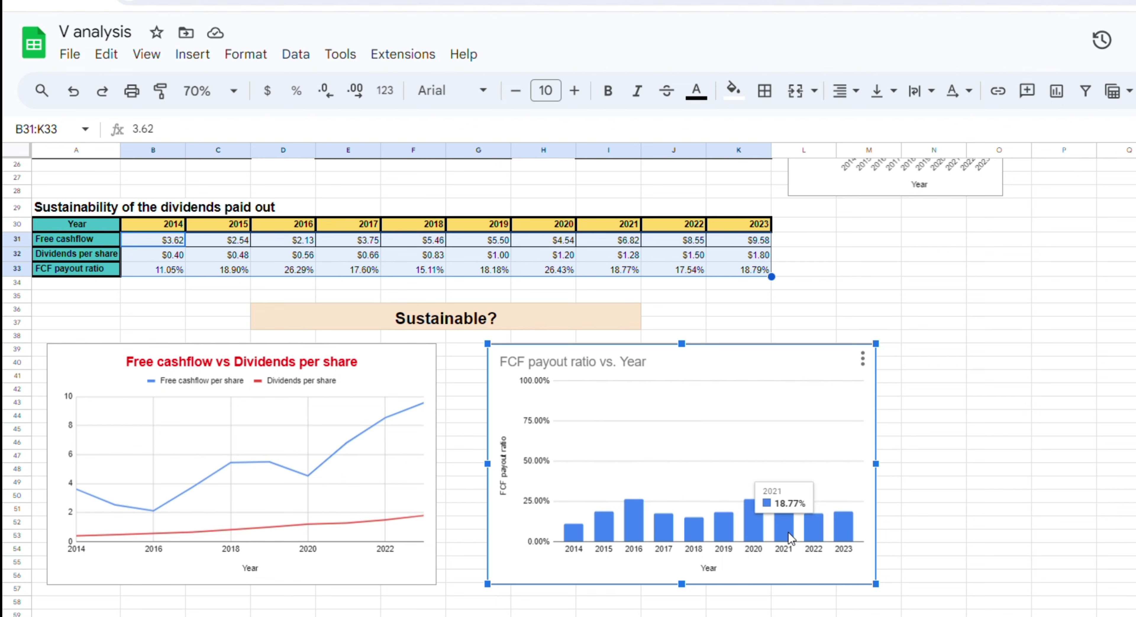
{"action": "mouse_move", "coordinate": [844, 534]}
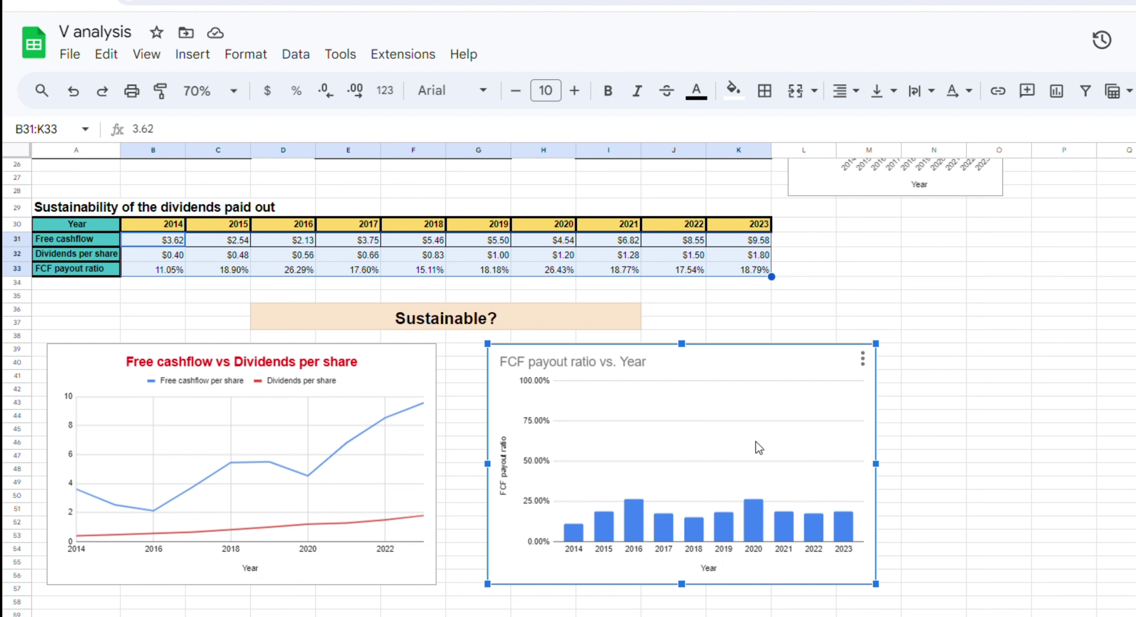
Step: On the Dividend Discount Model sheet, highlight the dividend payout and yearly dividend rows
{"action": "key", "text": "Escape"}
{"action": "key", "text": "ctrl+shift+Page_Down"}
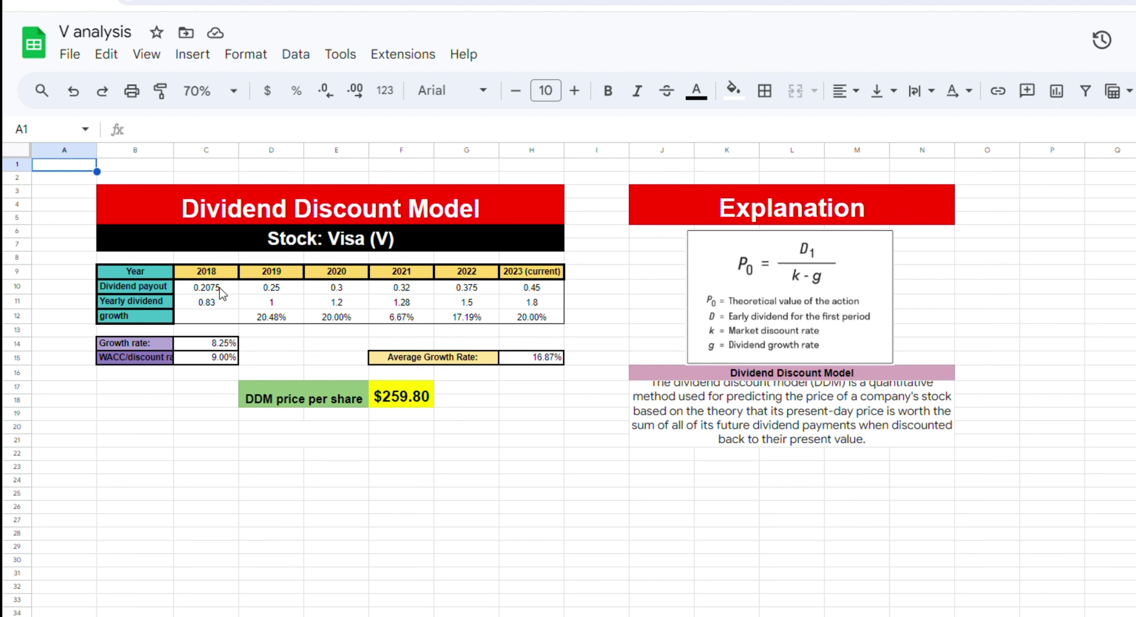
{"action": "left_click_drag", "start_coordinate": [218, 287], "coordinate": [532, 304]}
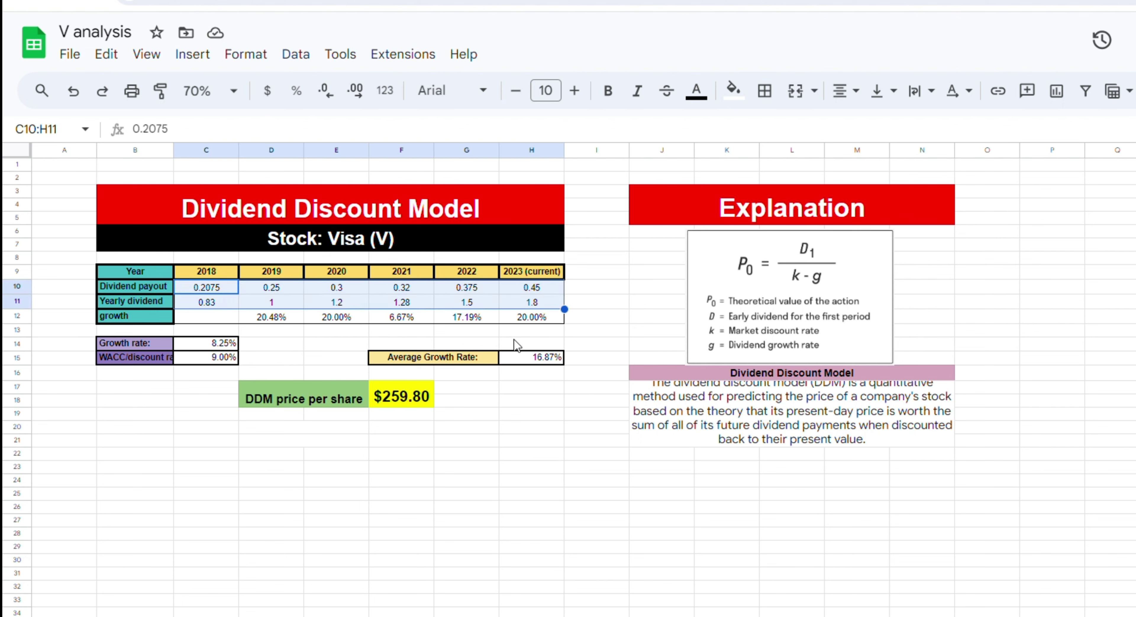
Step: Check the average growth formula, the 9.00% discount rate, the 8.25% growth rate and the $259.80 price per share
{"action": "left_click", "coordinate": [526, 357]}
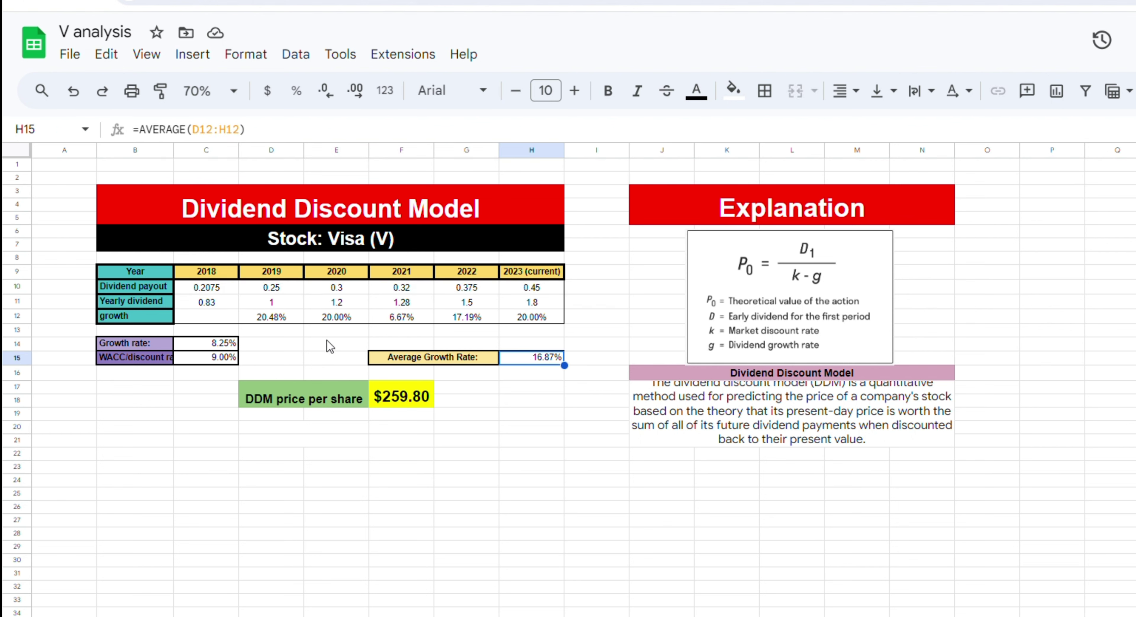
{"action": "left_click", "coordinate": [213, 359]}
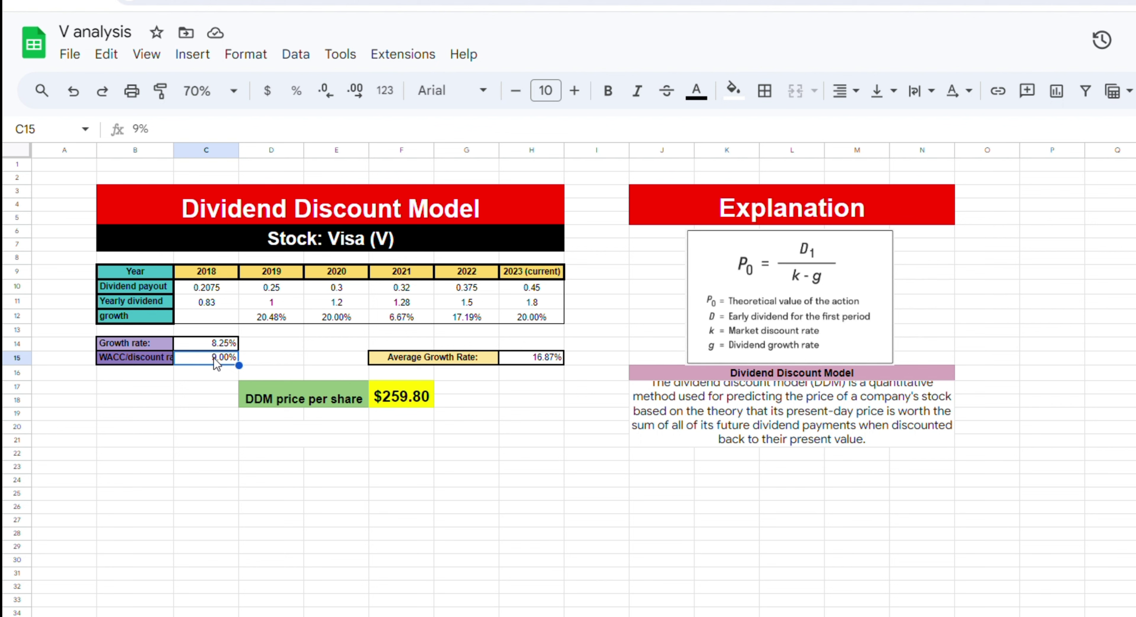
{"action": "left_click", "coordinate": [206, 347]}
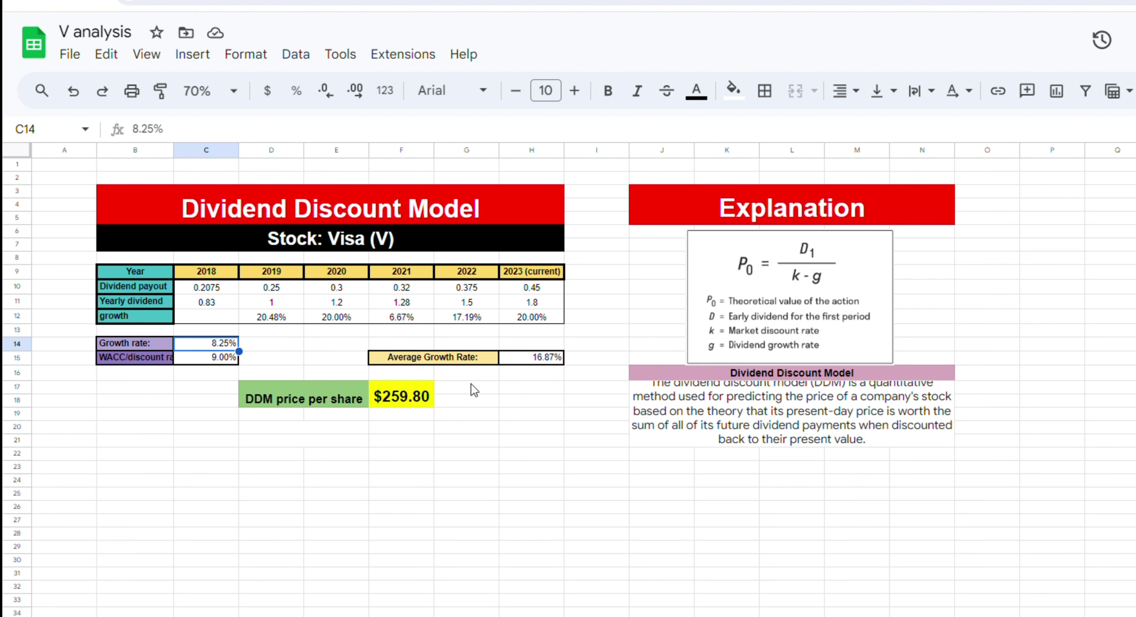
{"action": "left_click", "coordinate": [359, 394]}
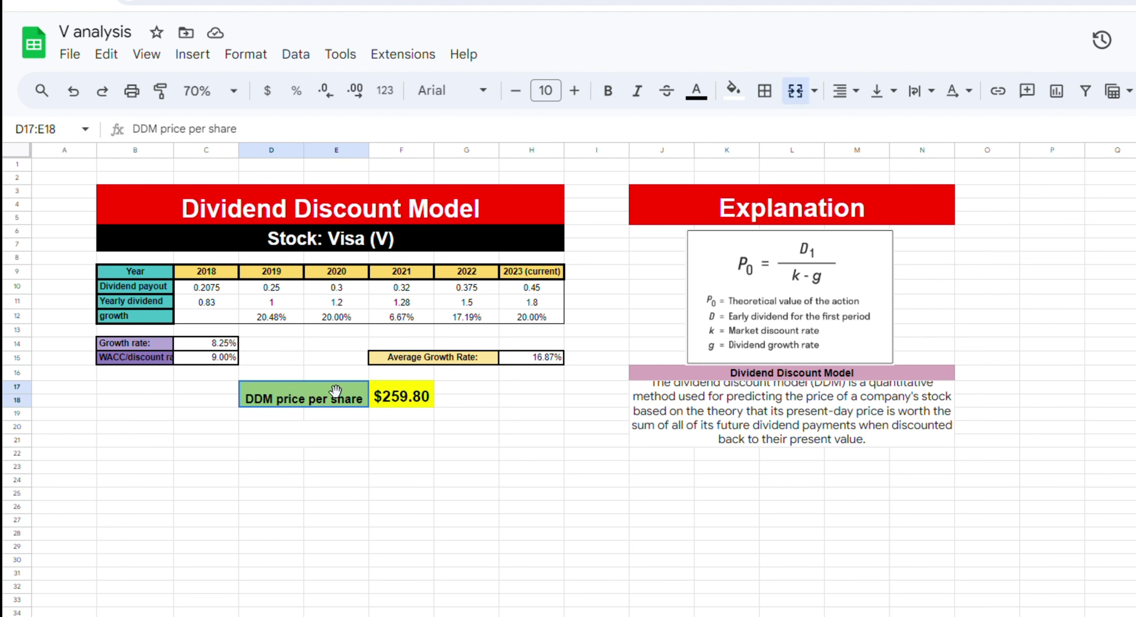
{"action": "left_click_drag", "start_coordinate": [368, 387], "coordinate": [389, 396]}
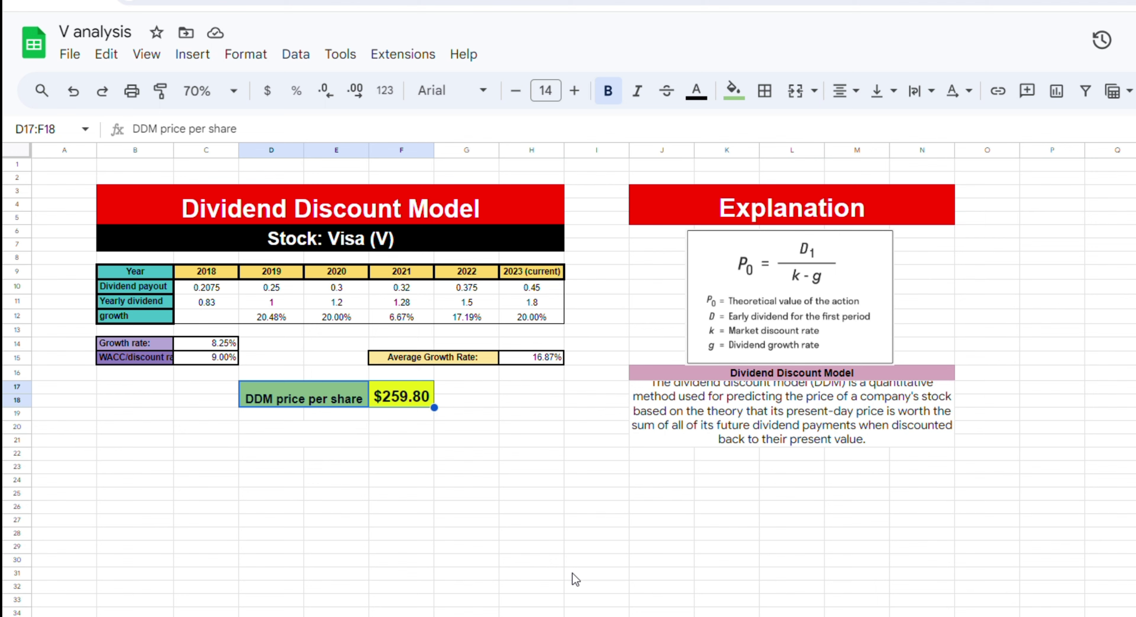
{"action": "key", "text": "ctrl+shift+Page_Down"}
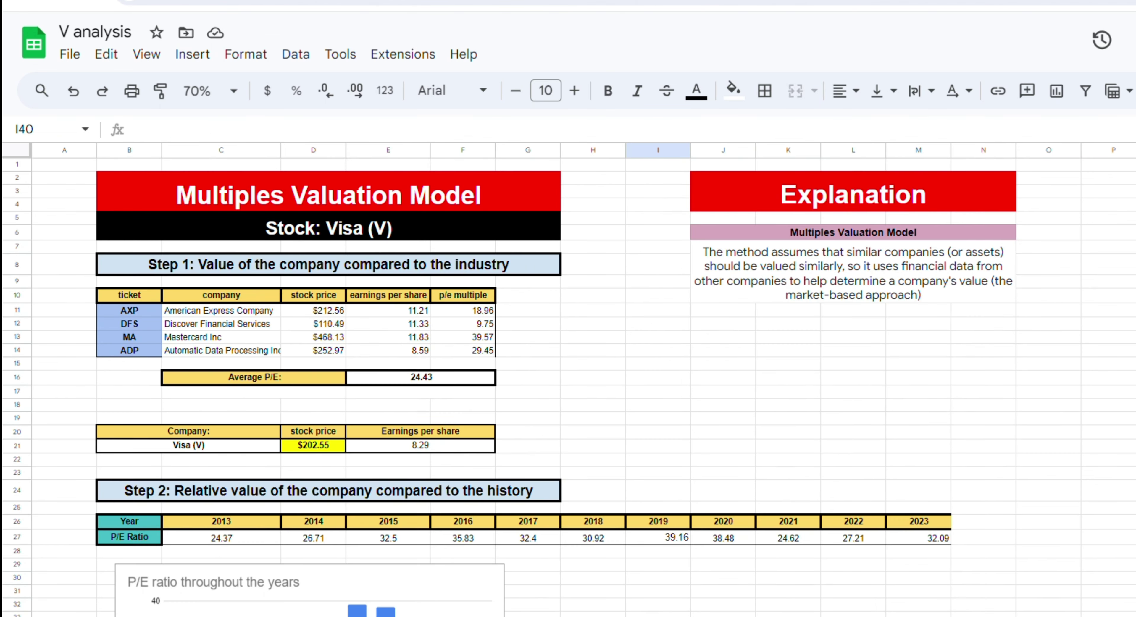
{"action": "left_click", "coordinate": [743, 271]}
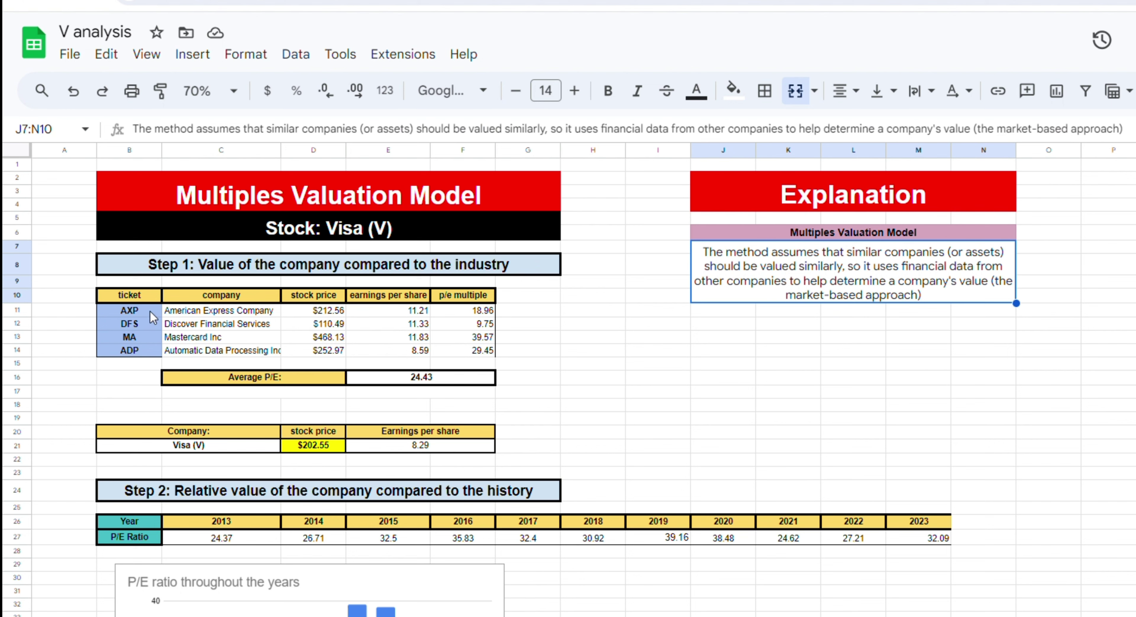
{"action": "left_click_drag", "start_coordinate": [150, 310], "coordinate": [450, 353]}
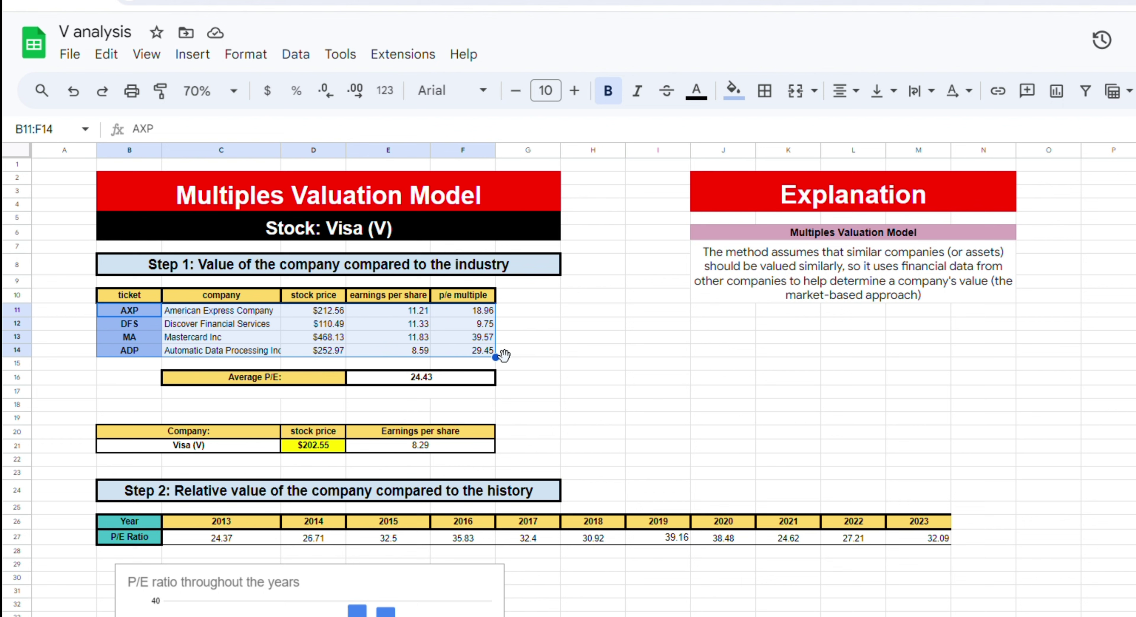
{"action": "left_click", "coordinate": [477, 380]}
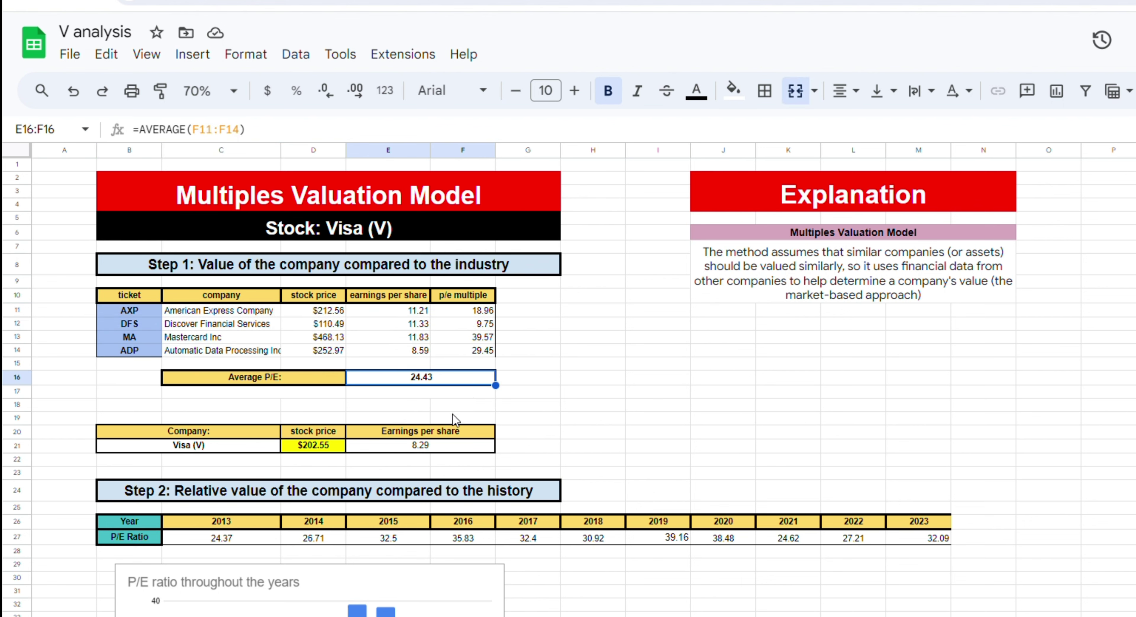
{"action": "left_click", "coordinate": [435, 437]}
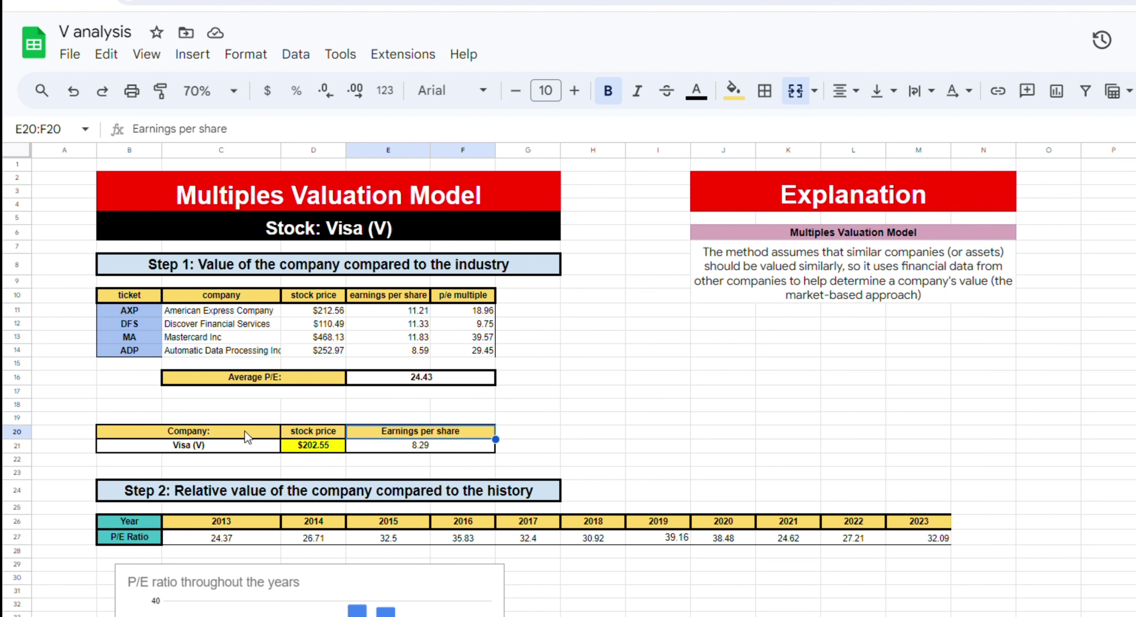
{"action": "left_click_drag", "start_coordinate": [245, 431], "coordinate": [407, 448]}
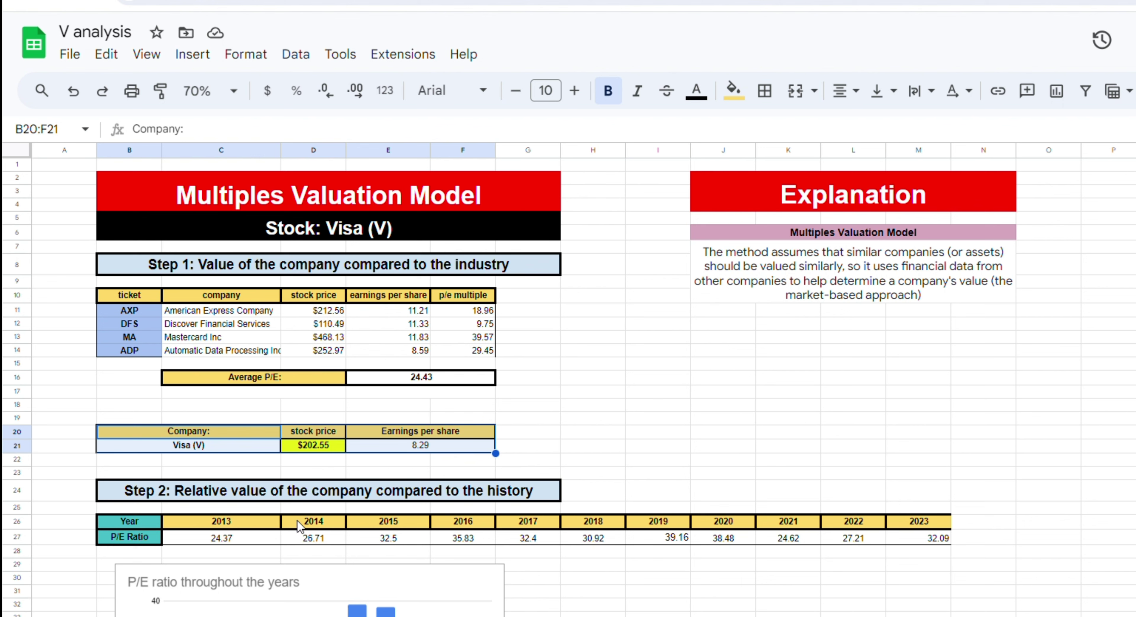
{"action": "left_click", "coordinate": [264, 528]}
Step: Highlight the 2013–2023 historical P/E ratios, scroll to the P/E chart, and select the 2023 value 32.09
{"action": "left_click_drag", "start_coordinate": [265, 528], "coordinate": [913, 539]}
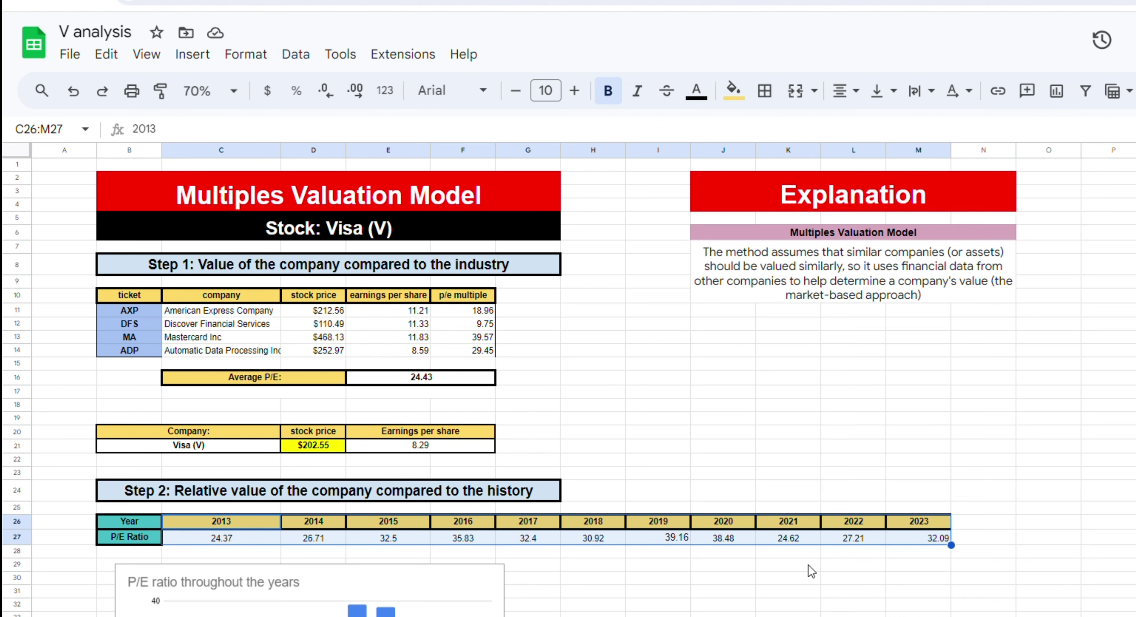
{"action": "scroll", "coordinate": [811, 568], "scroll_direction": "down", "scroll_amount": 4}
{"action": "scroll", "coordinate": [811, 572], "scroll_direction": "down", "scroll_amount": 1}
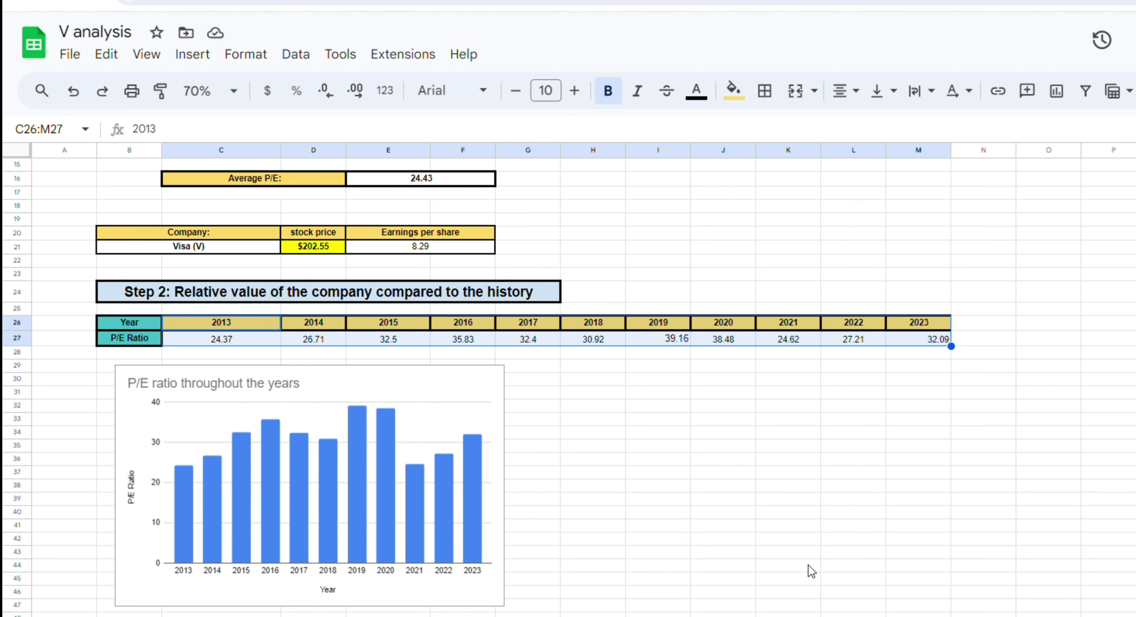
{"action": "scroll", "coordinate": [812, 572], "scroll_direction": "down", "scroll_amount": 1}
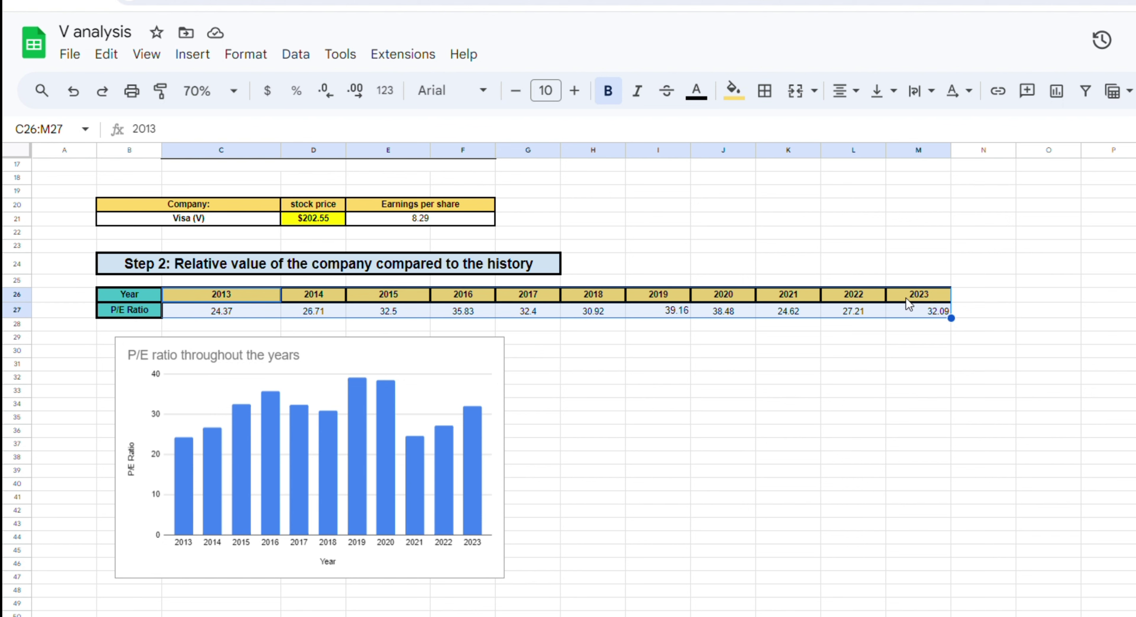
{"action": "left_click_drag", "start_coordinate": [908, 307], "coordinate": [909, 295]}
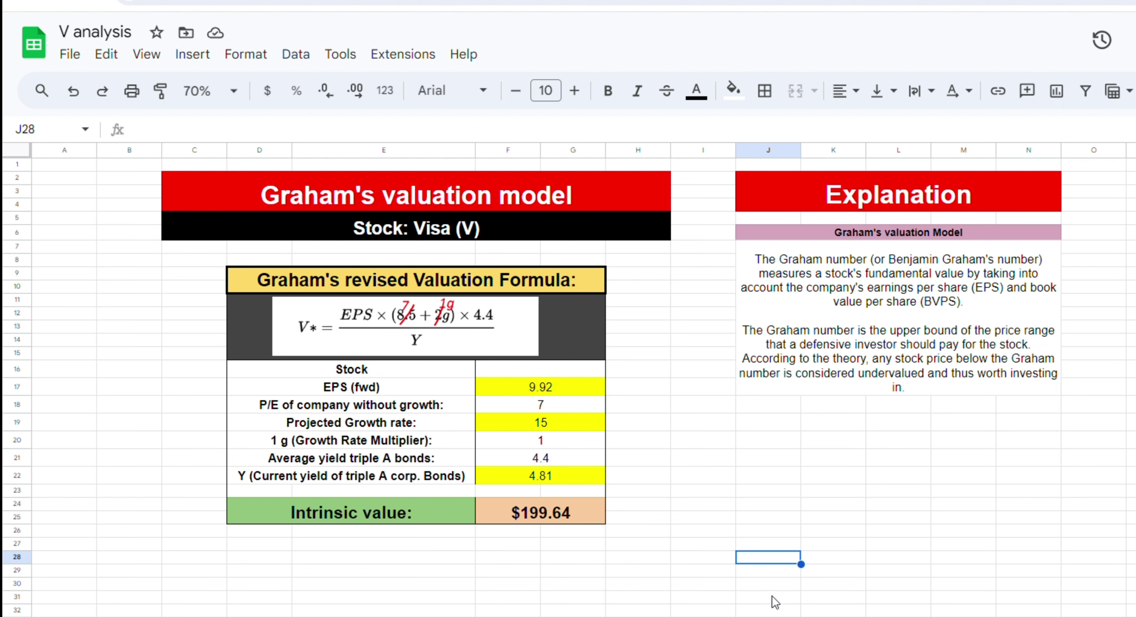
{"action": "left_click", "coordinate": [548, 207]}
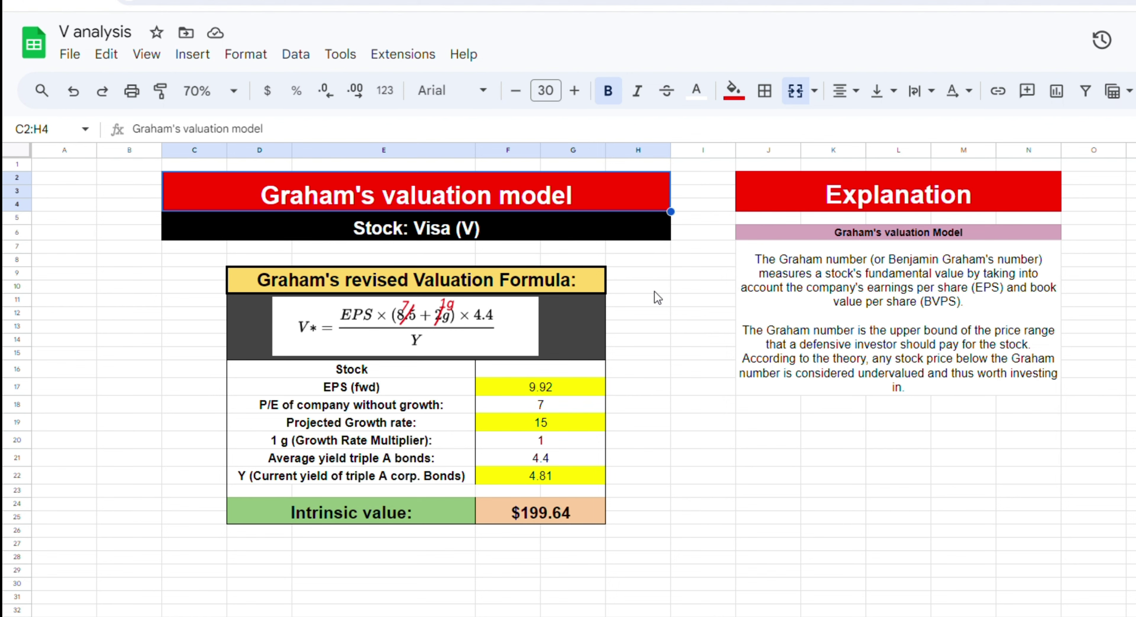
{"action": "left_click", "coordinate": [746, 318]}
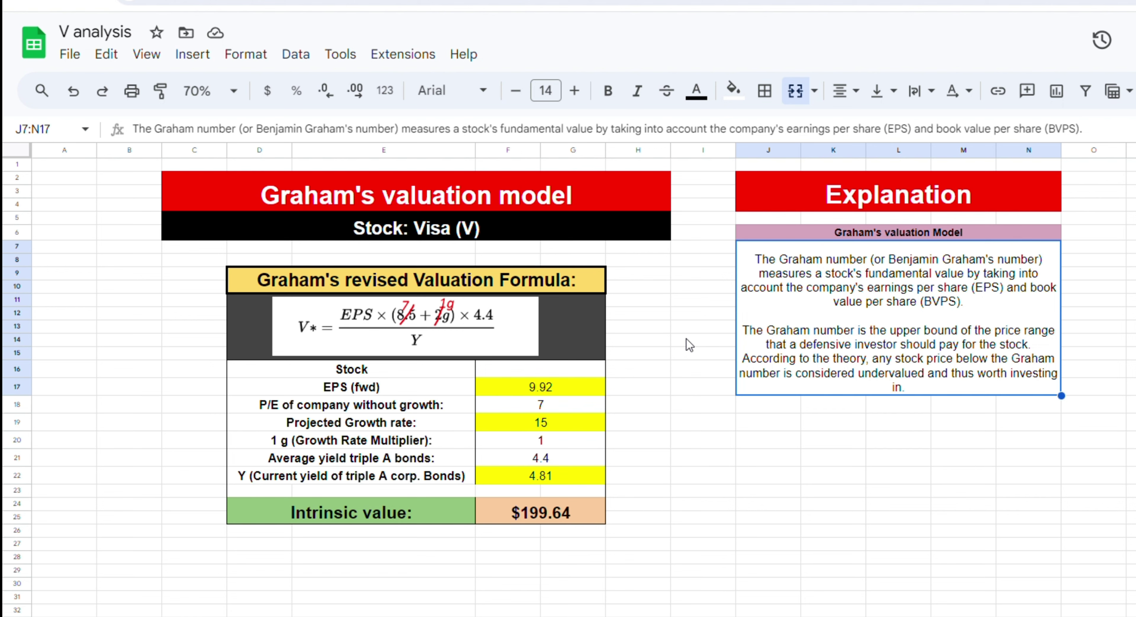
{"action": "left_click", "coordinate": [520, 336]}
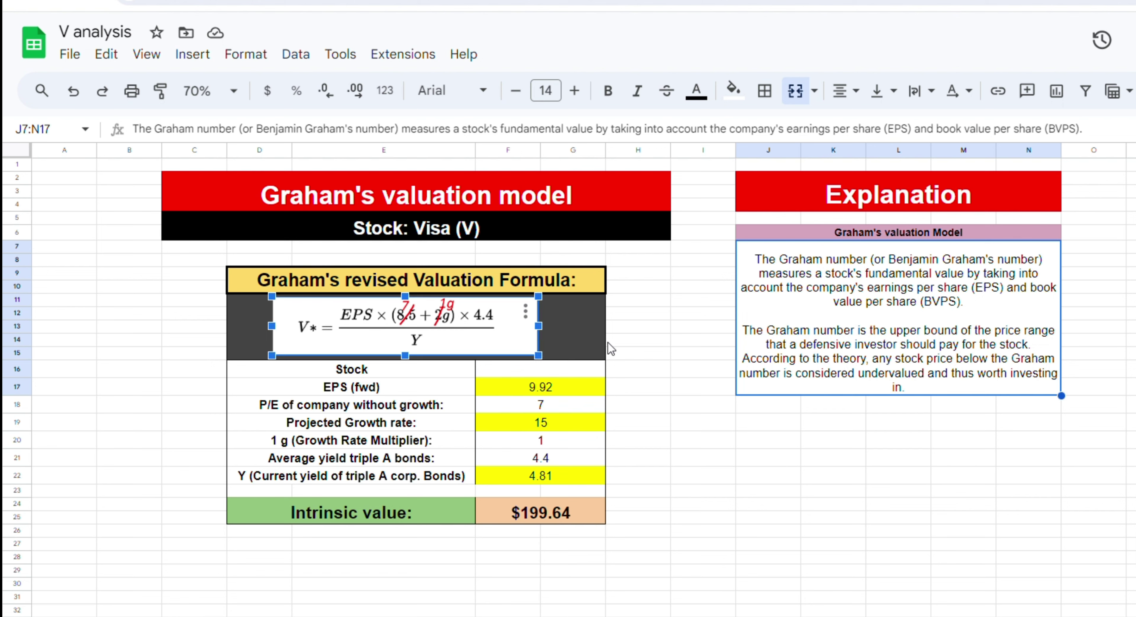
{"action": "left_click", "coordinate": [617, 345]}
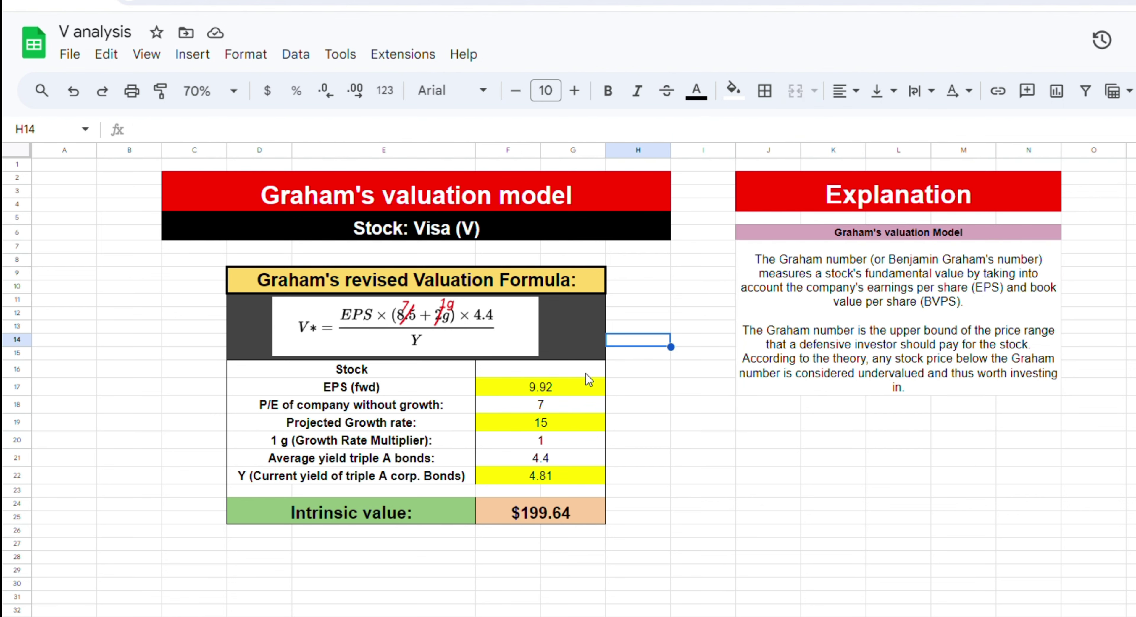
{"action": "left_click", "coordinate": [574, 382]}
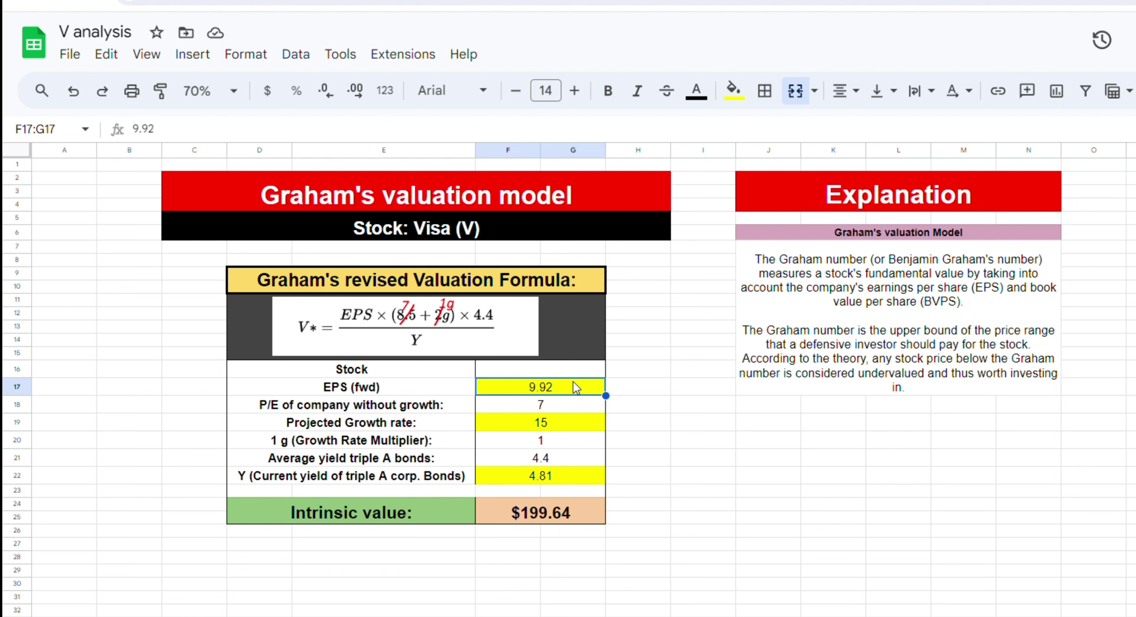
{"action": "key", "text": "Down"}
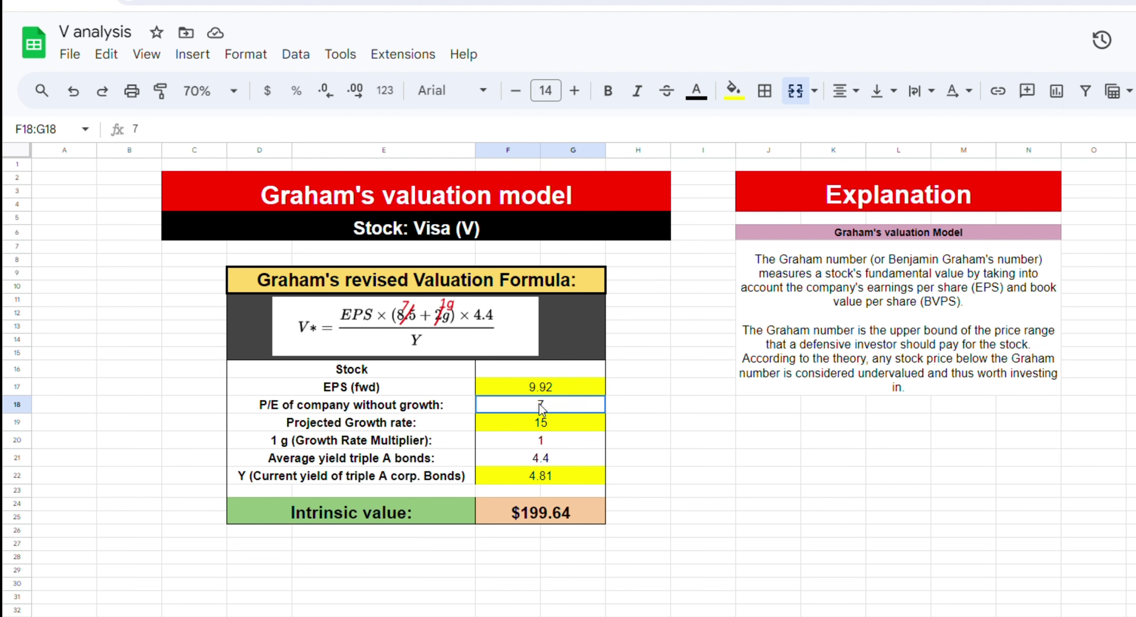
{"action": "key", "text": "Down"}
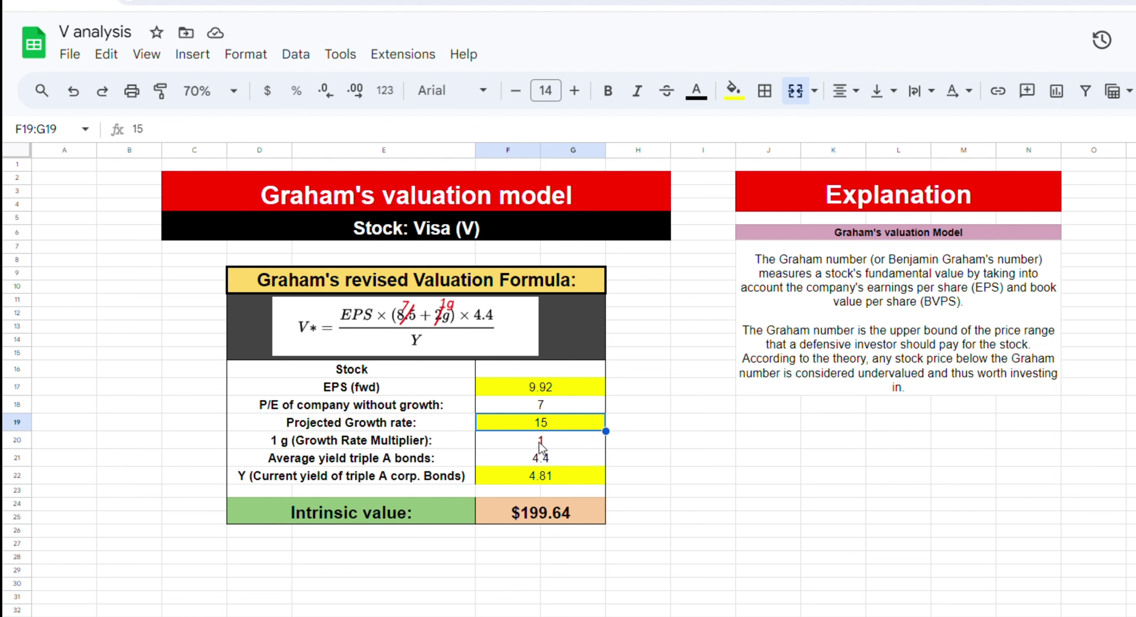
{"action": "key", "text": "Down"}
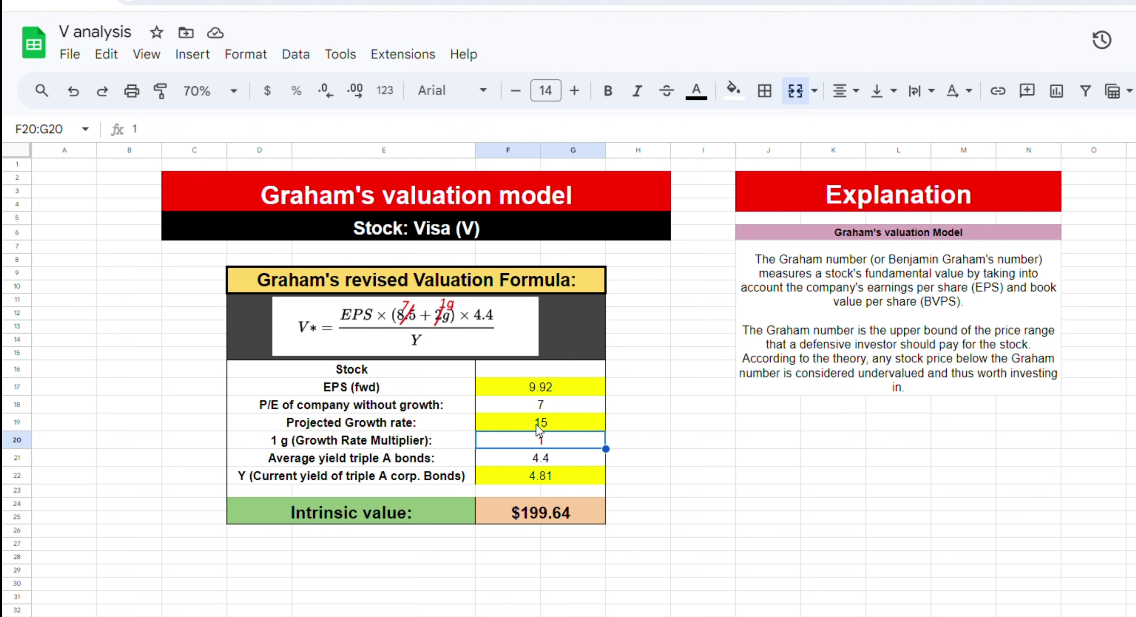
{"action": "left_click", "coordinate": [532, 460]}
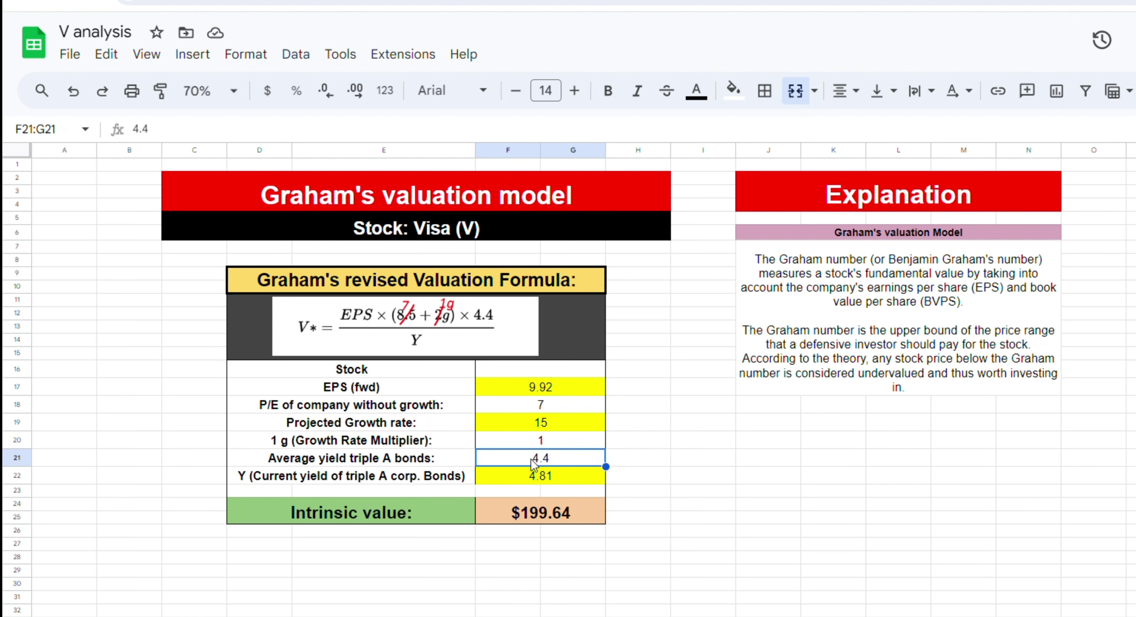
Step: Compare the sheet's 4.81 AAA bond yield with YCharts and inspect the Graham intrinsic value formula
{"action": "left_click", "coordinate": [564, 477]}
{"action": "key", "text": "ctrl+Tab"}
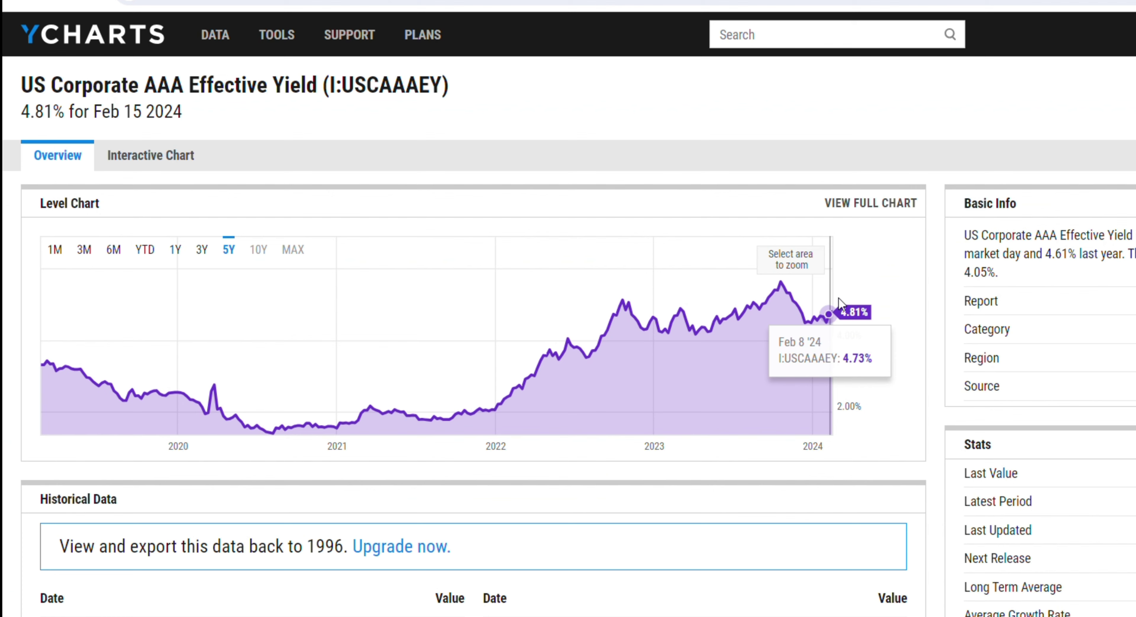
{"action": "key", "text": "ctrl+shift+Tab"}
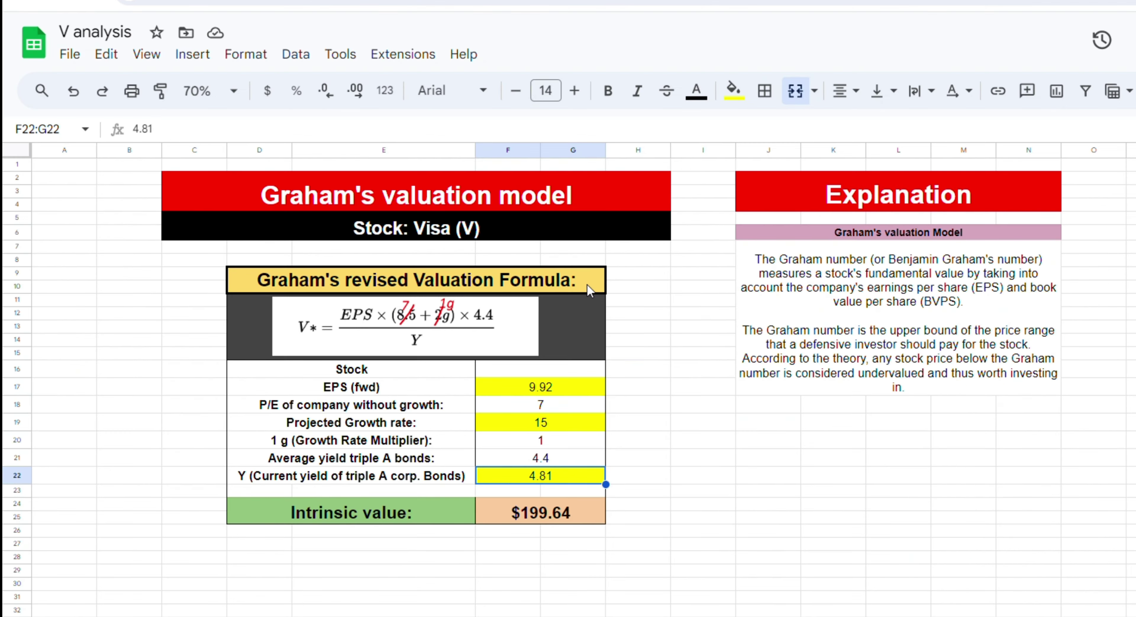
{"action": "left_click", "coordinate": [537, 519]}
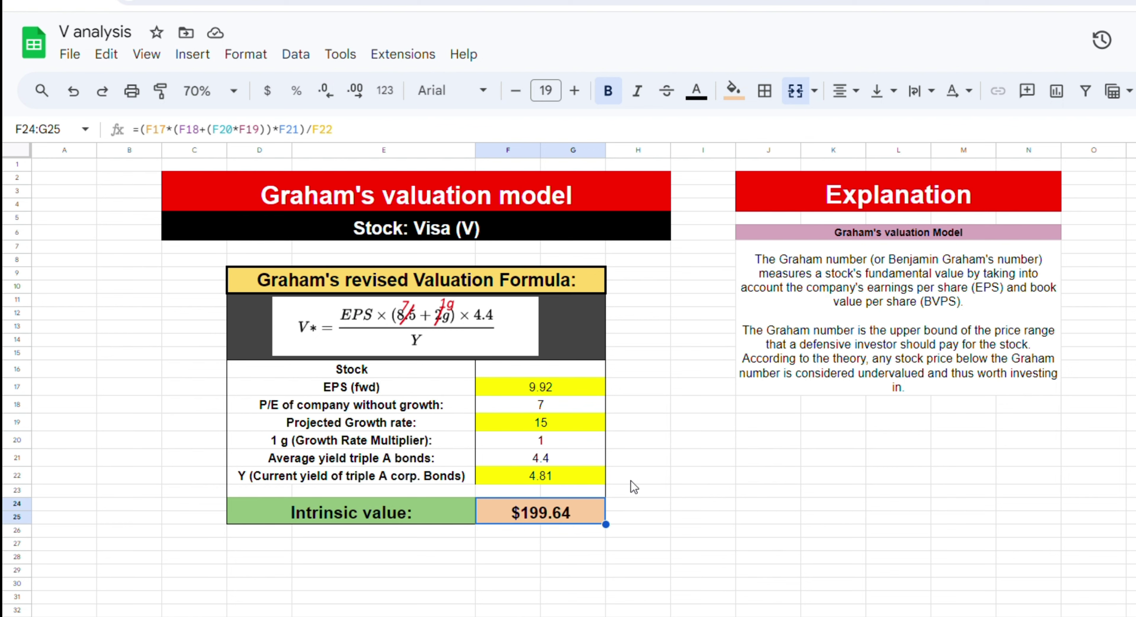
{"action": "left_click", "coordinate": [597, 479]}
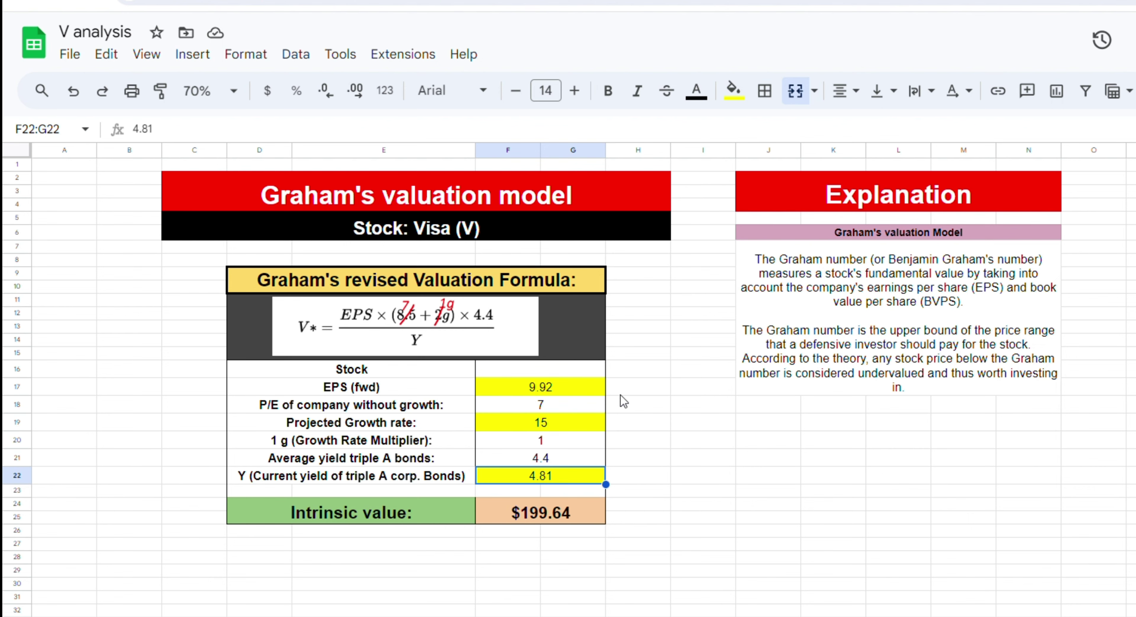
{"action": "left_click", "coordinate": [641, 5]}
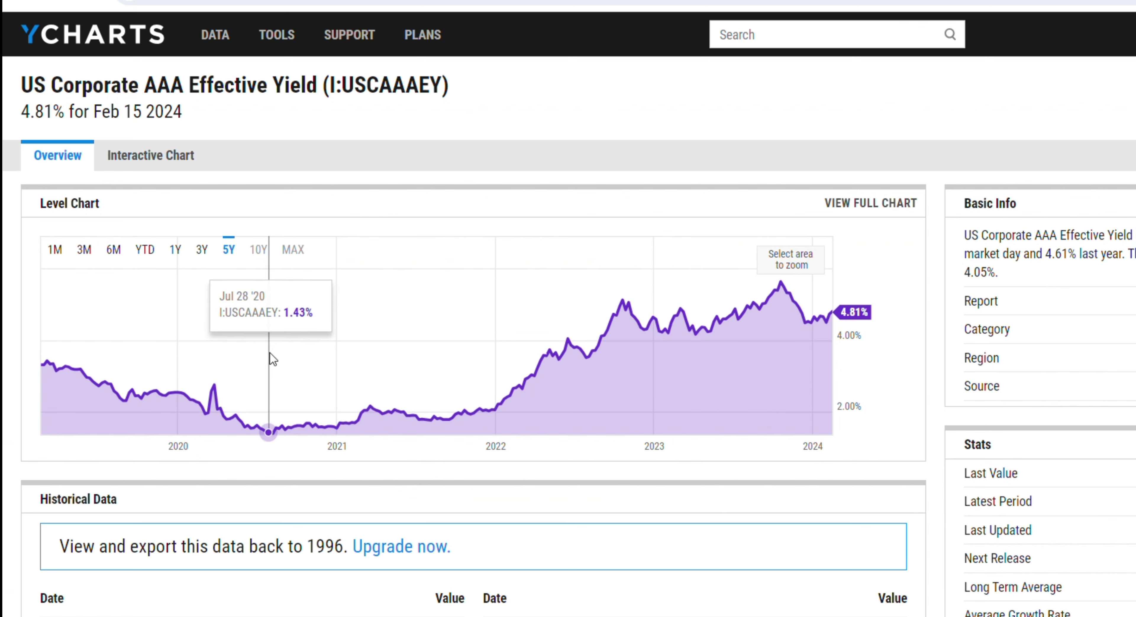
{"action": "left_click", "coordinate": [559, 6]}
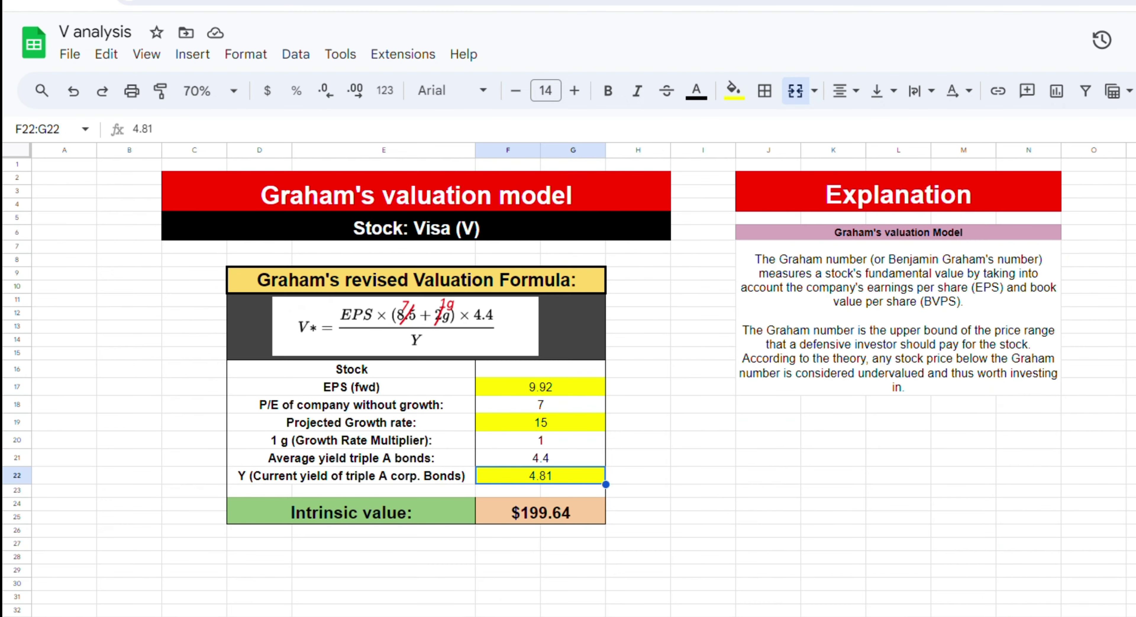
Step: Test a 1.4 AAA yield on the intrinsic value, then undo it to restore 4.81
{"action": "type", "text": "1.4"}
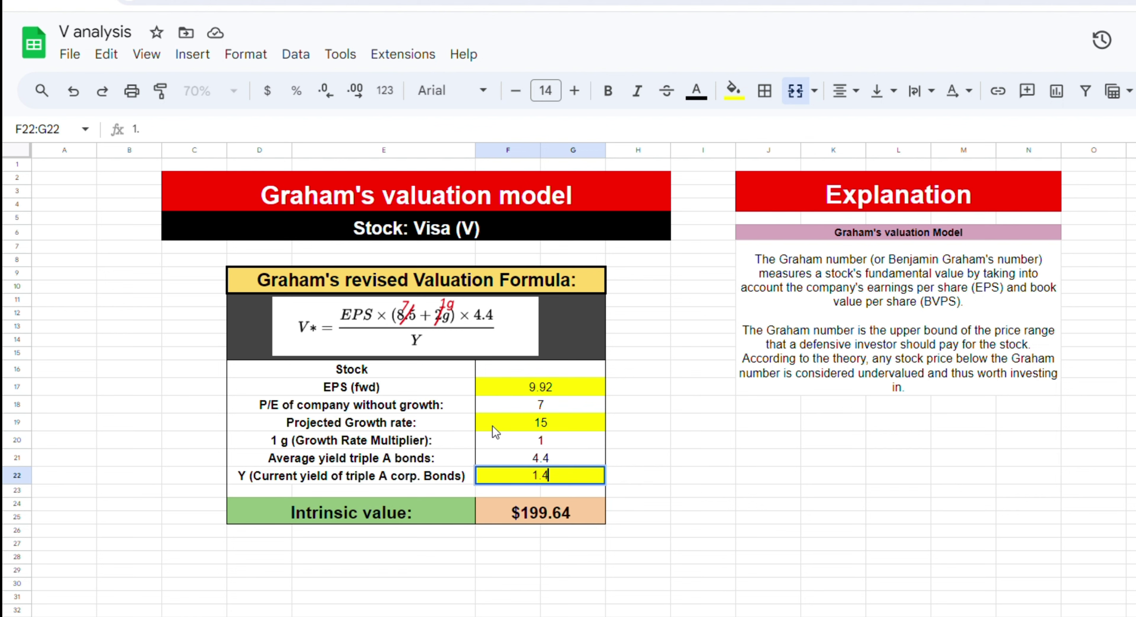
{"action": "key", "text": "Return"}
{"action": "left_click", "coordinate": [579, 518]}
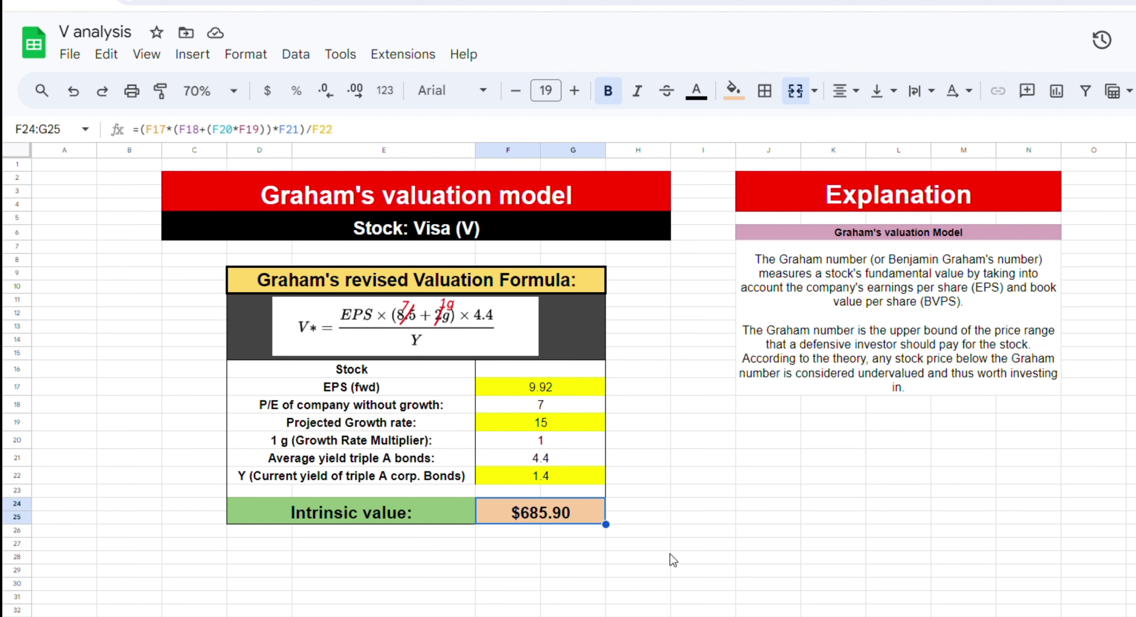
{"action": "key", "text": "ctrl+z"}
{"action": "key", "text": "ctrl+Page_Down"}
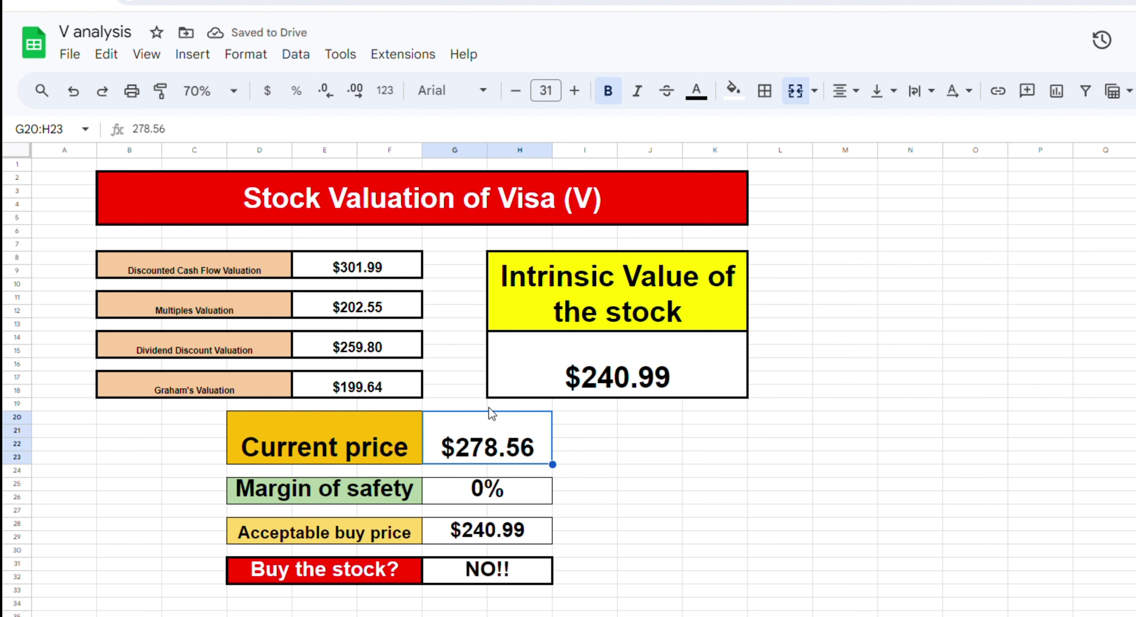
{"action": "left_click", "coordinate": [526, 388]}
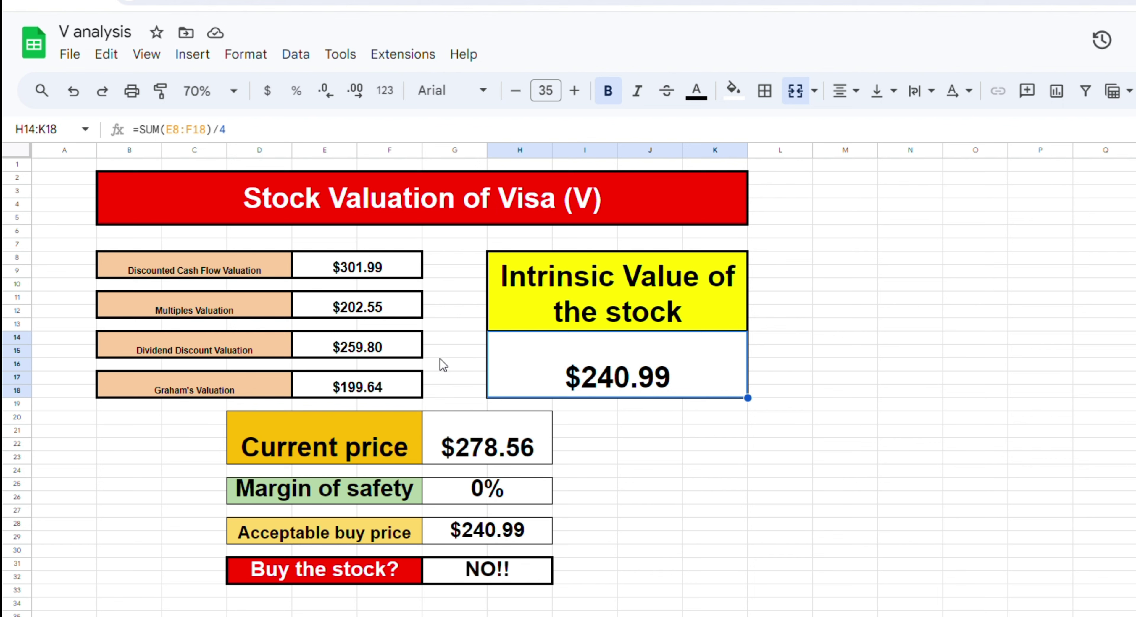
{"action": "left_click", "coordinate": [467, 441]}
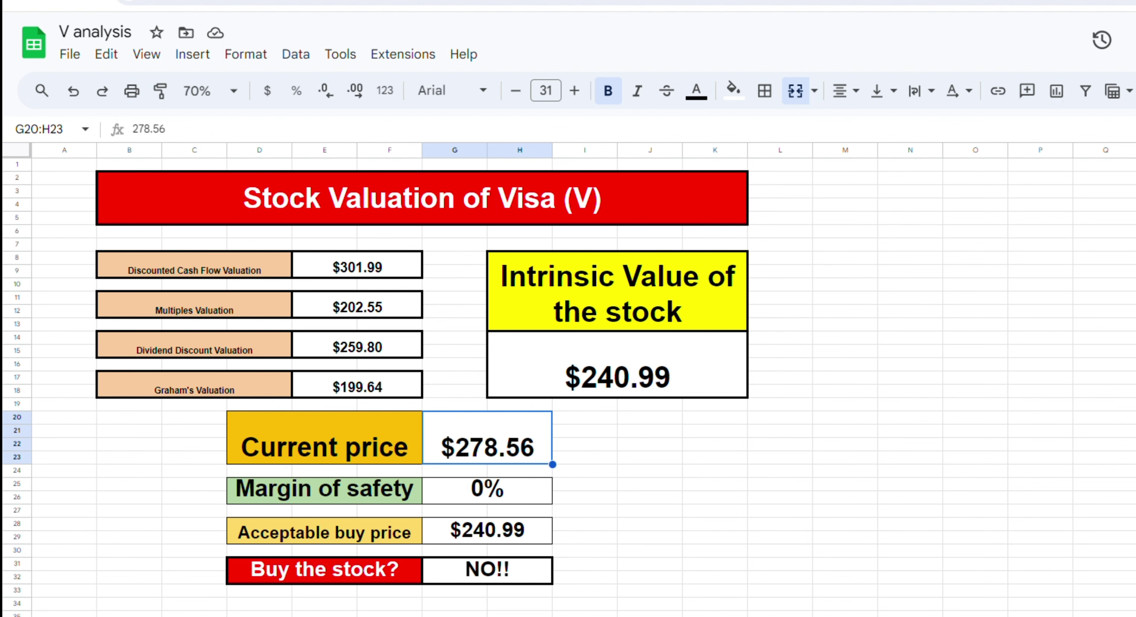
{"action": "key", "text": "ctrl+shift+Page_Down"}
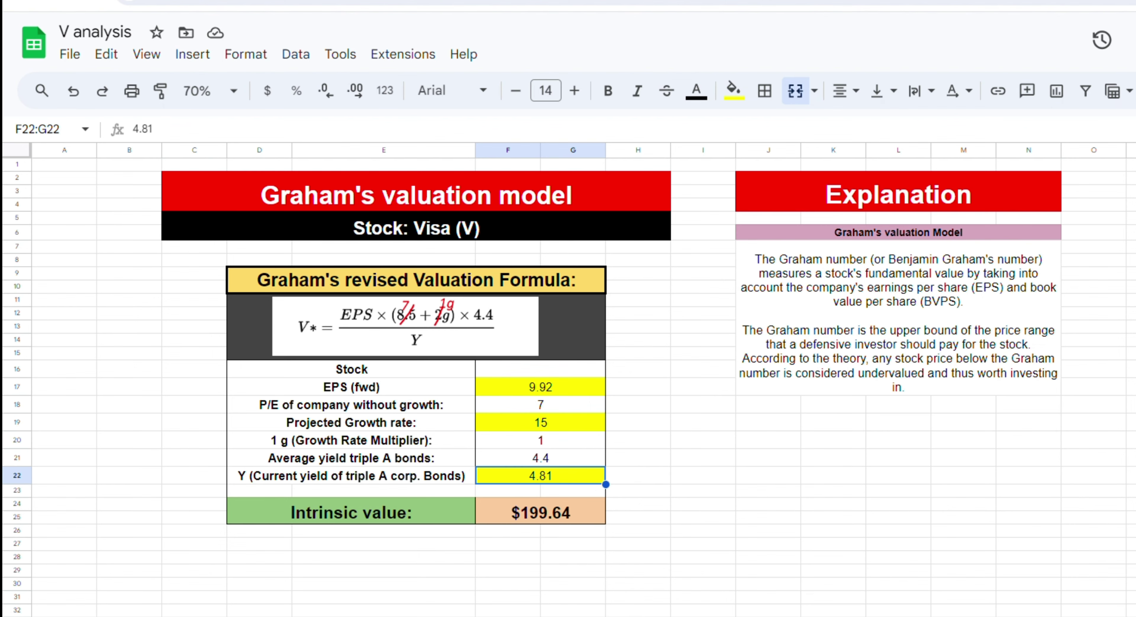
{"action": "key", "text": "ctrl+shift+Page_Down"}
{"action": "scroll", "coordinate": [309, 349], "scroll_direction": "up", "scroll_amount": 5}
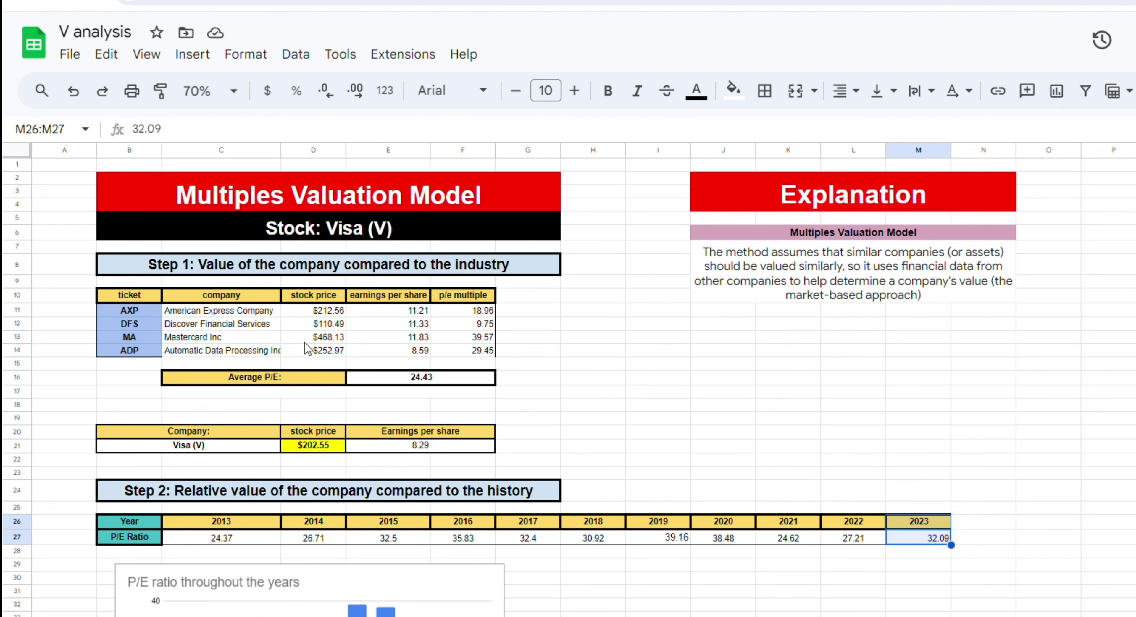
{"action": "left_click_drag", "start_coordinate": [150, 314], "coordinate": [160, 357]}
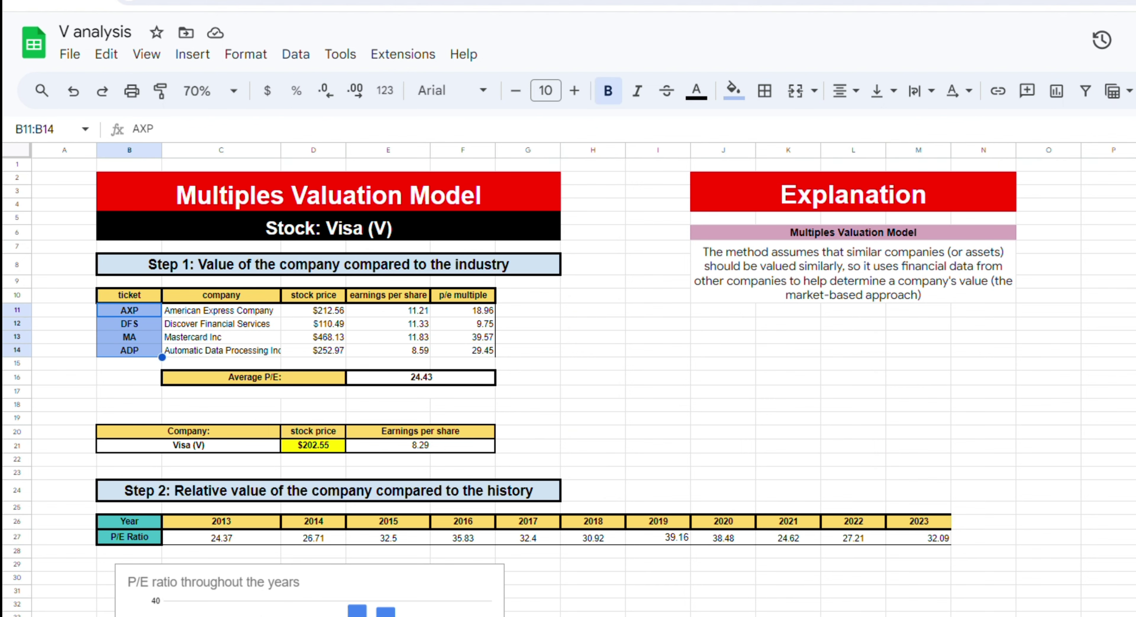
{"action": "key", "text": "ctrl+shift+Page_Down"}
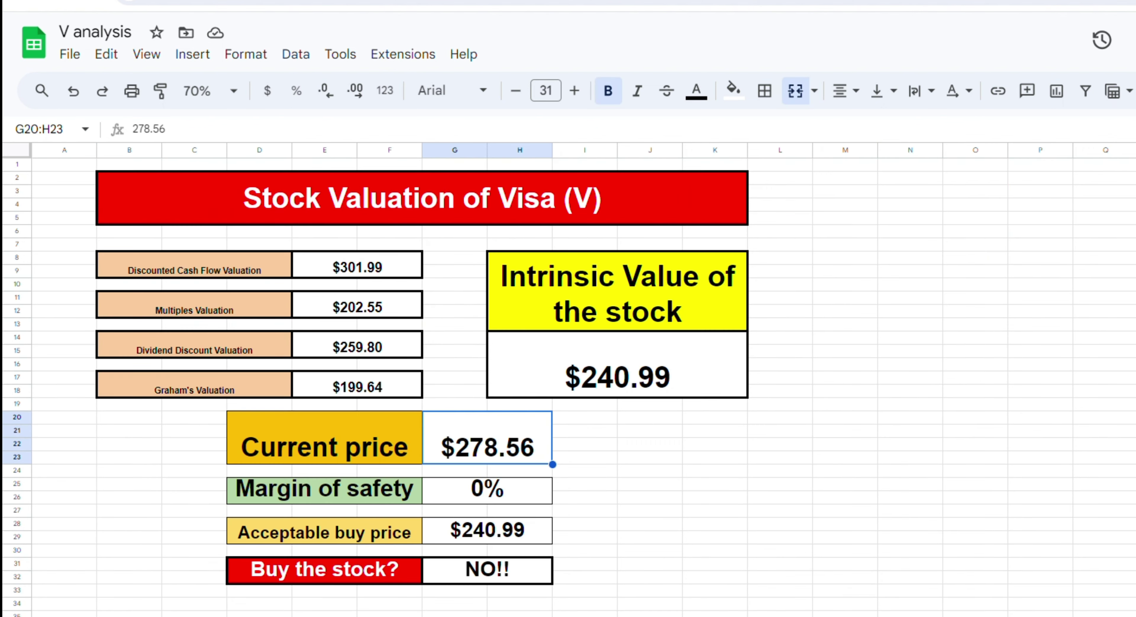
{"action": "left_click", "coordinate": [380, 313]}
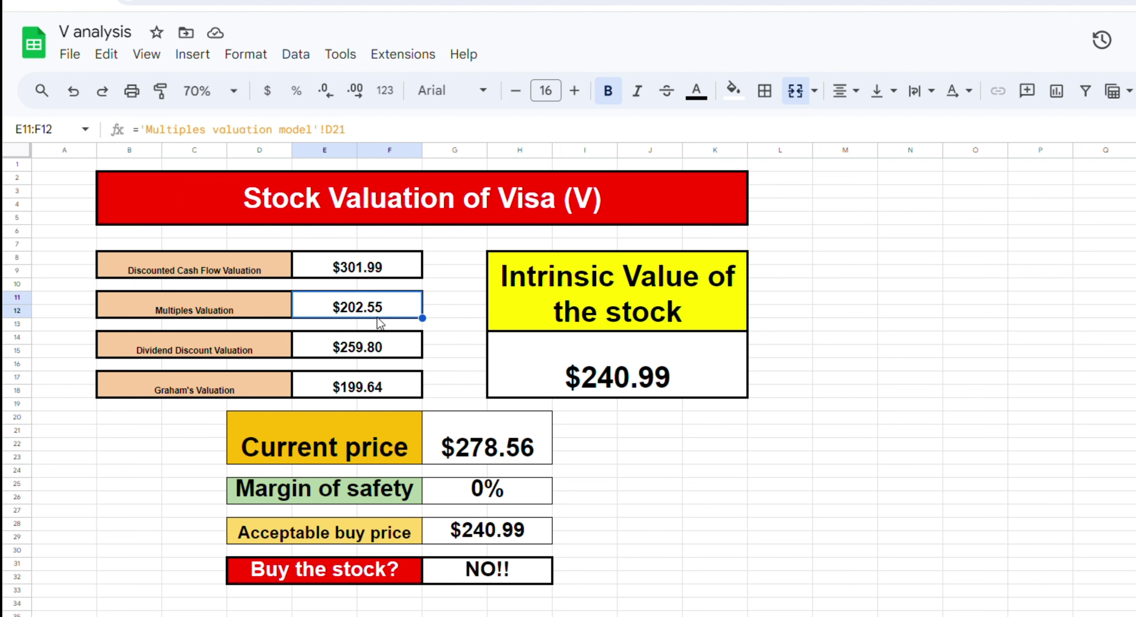
Step: Clear the Multiples and Graham values and change the H14 formula to divide by 2, giving $280.89
{"action": "key", "text": "Delete"}
{"action": "left_click", "coordinate": [371, 391]}
{"action": "key", "text": "Delete"}
{"action": "left_click", "coordinate": [518, 378]}
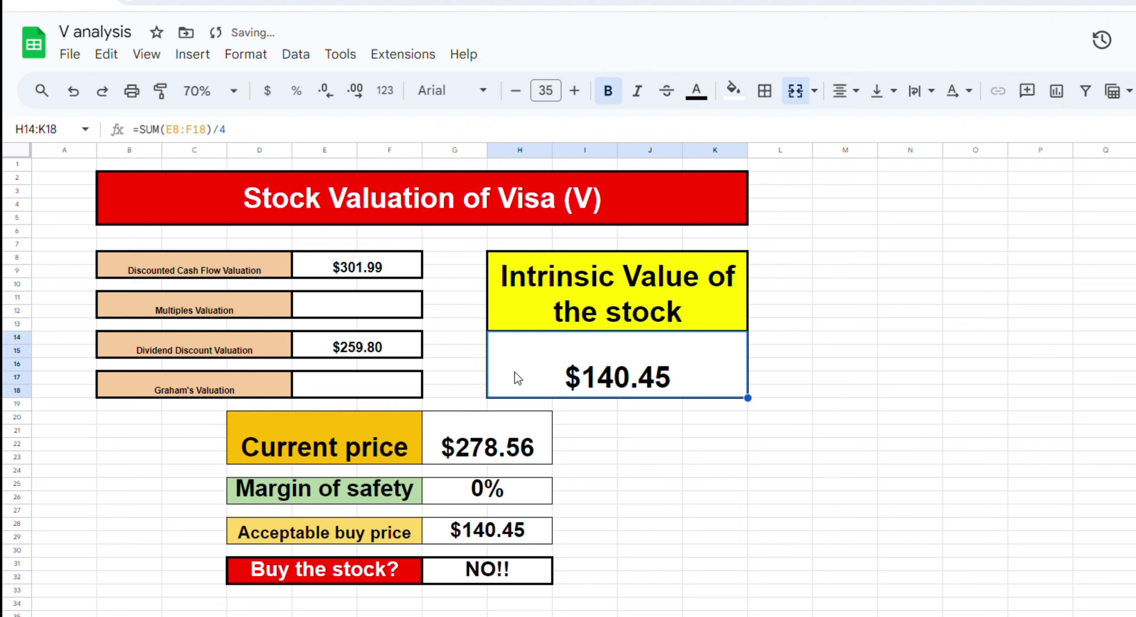
{"action": "left_click", "coordinate": [359, 132]}
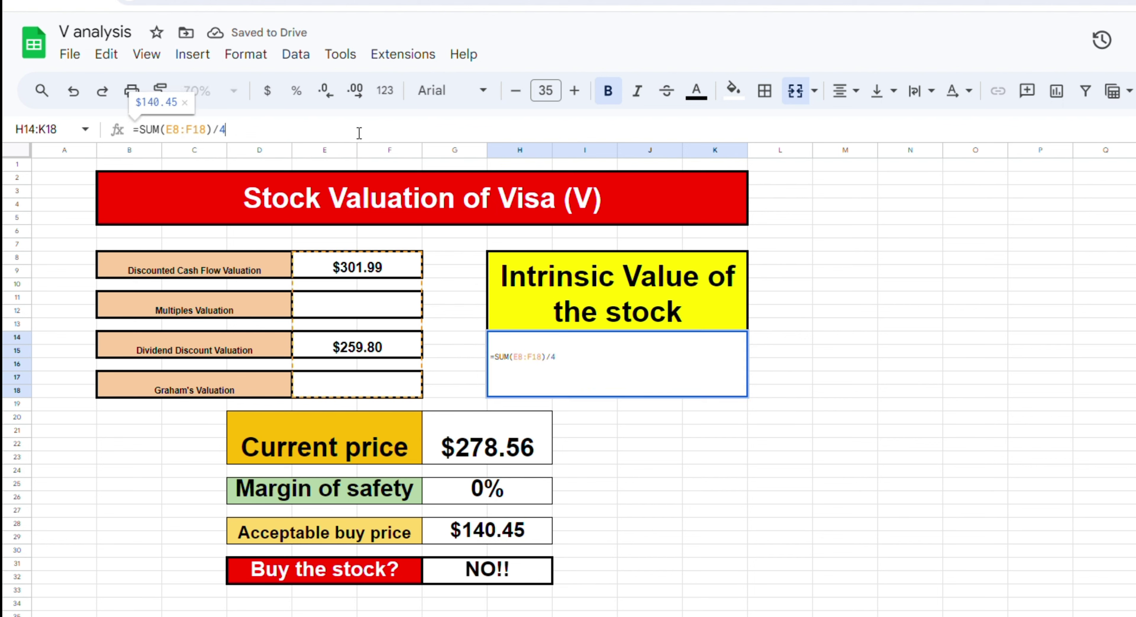
{"action": "key", "text": "BackSpace"}
{"action": "type", "text": "2"}
{"action": "key", "text": "Return"}
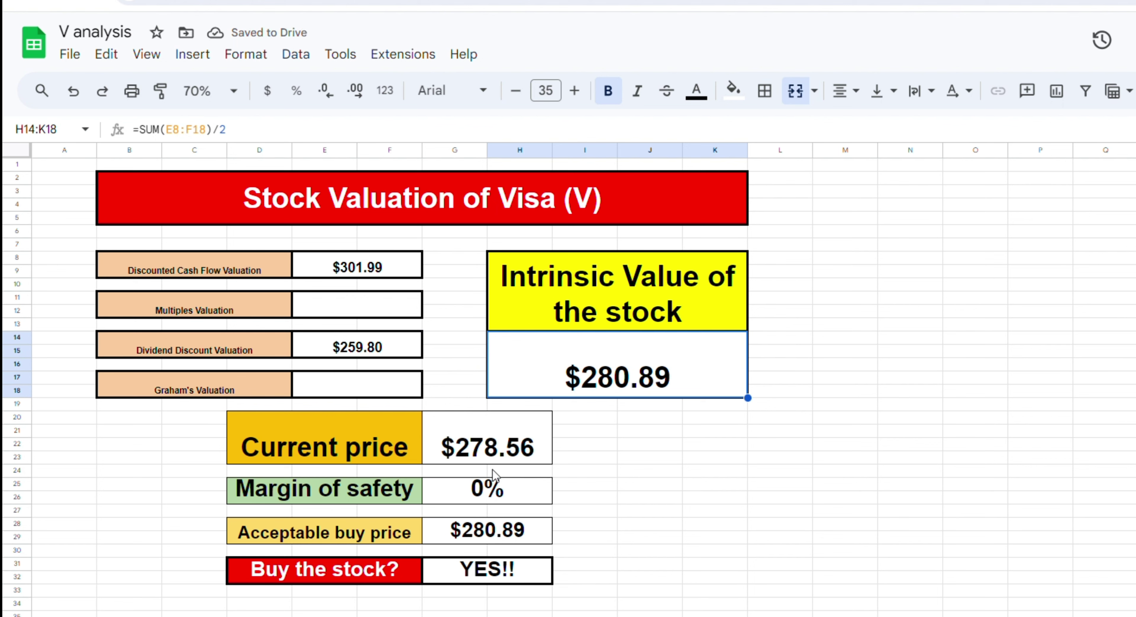
Step: Set a 10% margin of safety and check the resulting $252.80 acceptable buy price
{"action": "left_click", "coordinate": [496, 459]}
{"action": "left_click", "coordinate": [532, 387]}
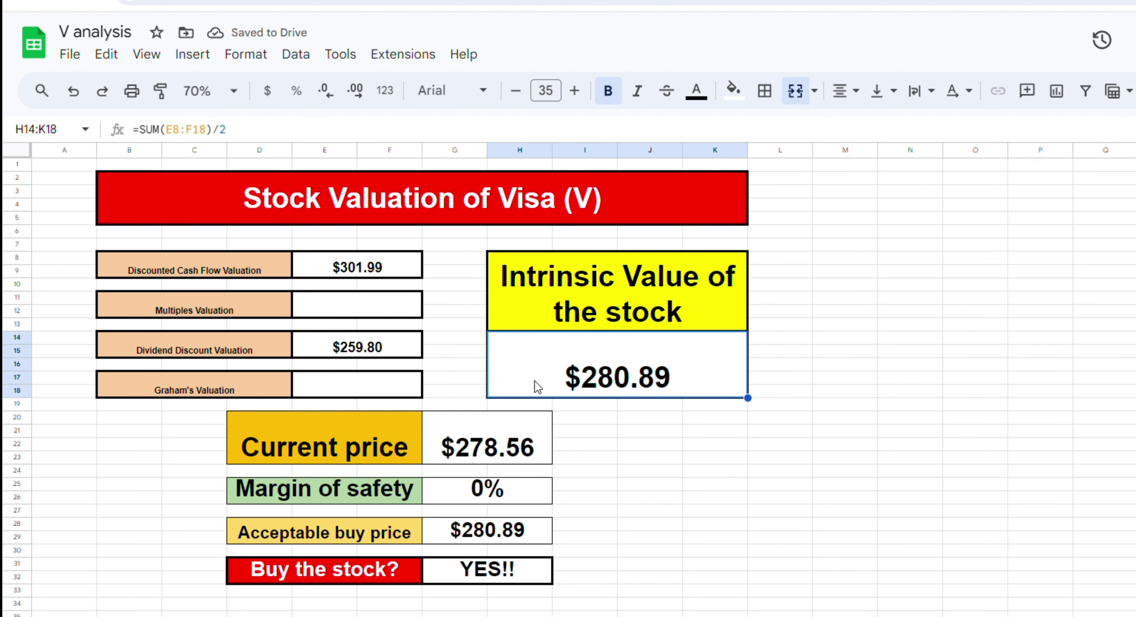
{"action": "left_click", "coordinate": [499, 484]}
{"action": "type", "text": "10"}
{"action": "key", "text": "Return"}
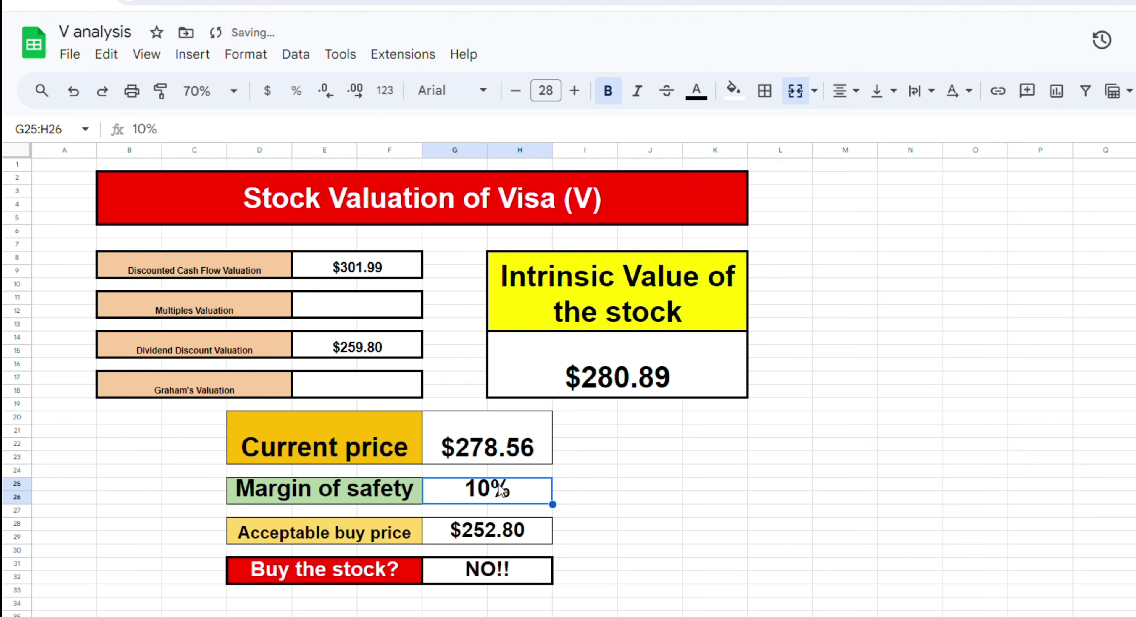
{"action": "left_click", "coordinate": [473, 533]}
{"action": "left_click_drag", "start_coordinate": [448, 538], "coordinate": [401, 533]}
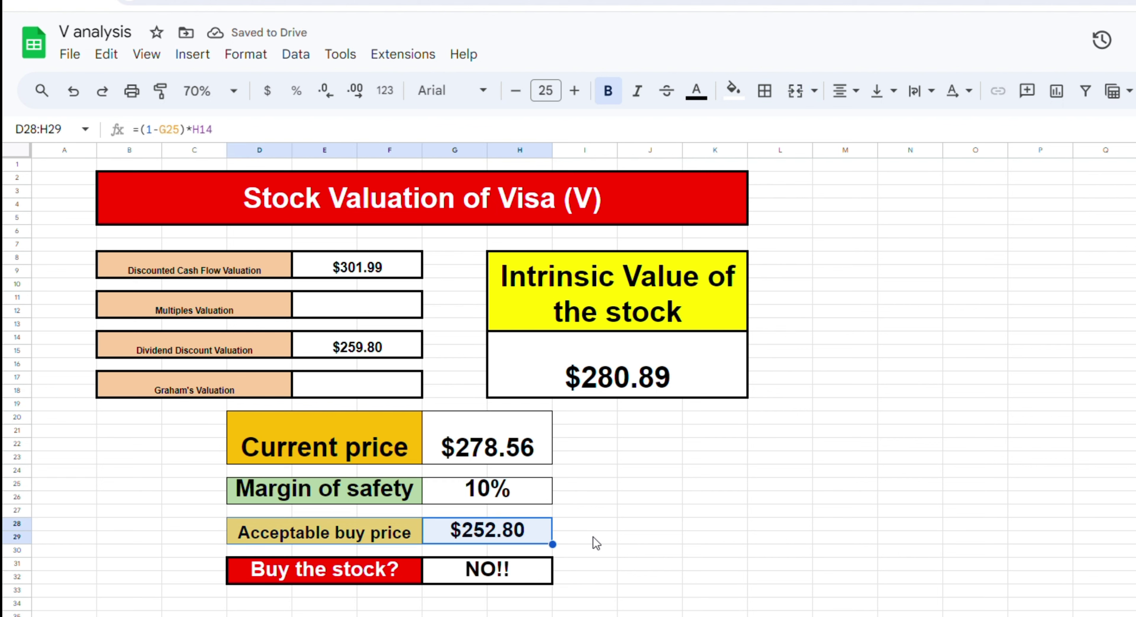